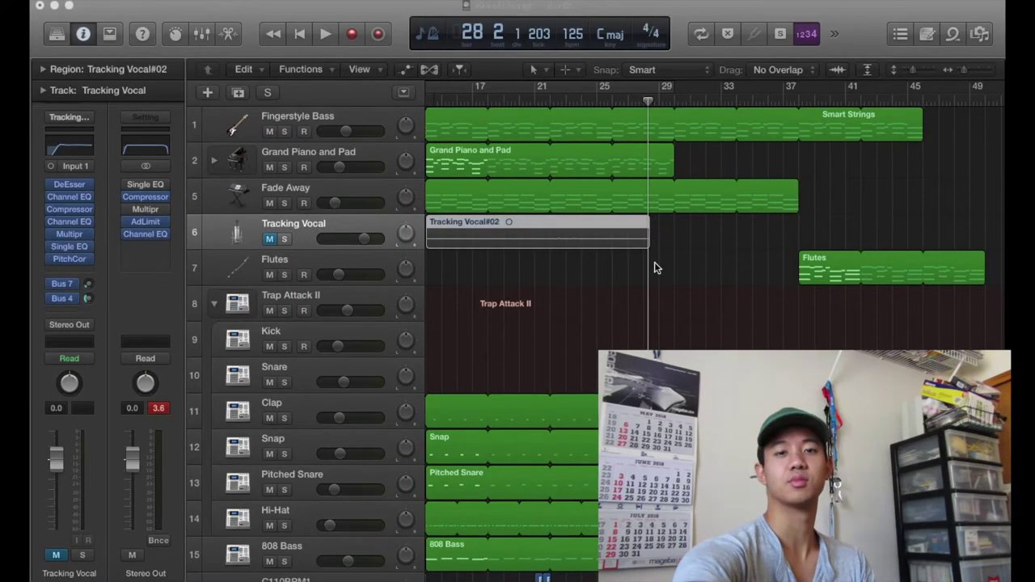
# Step: Cycle bars 13–29, play the section and stop, then scroll back to bar 1
pyautogui.click(498, 94)
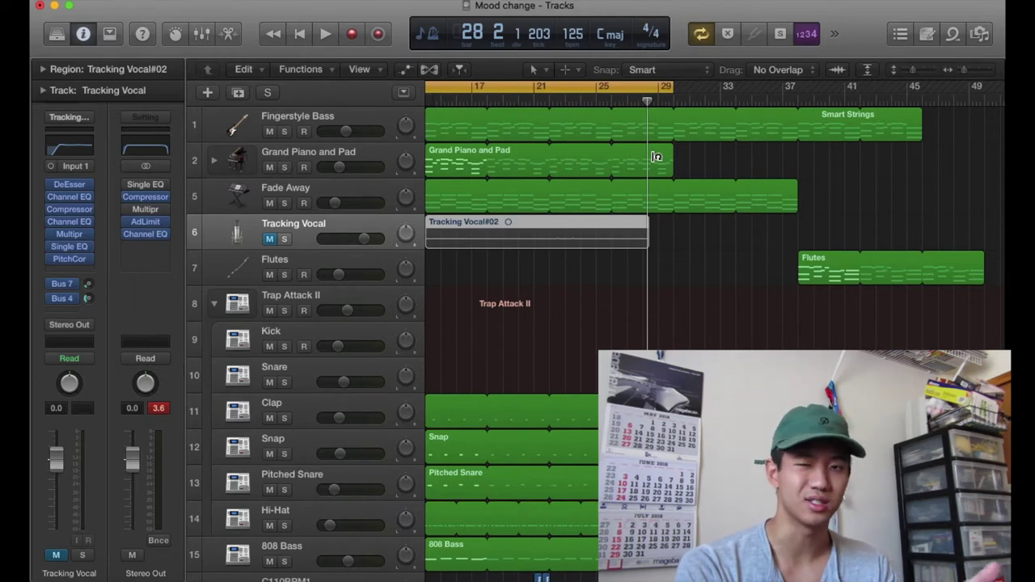
pyautogui.press('space')
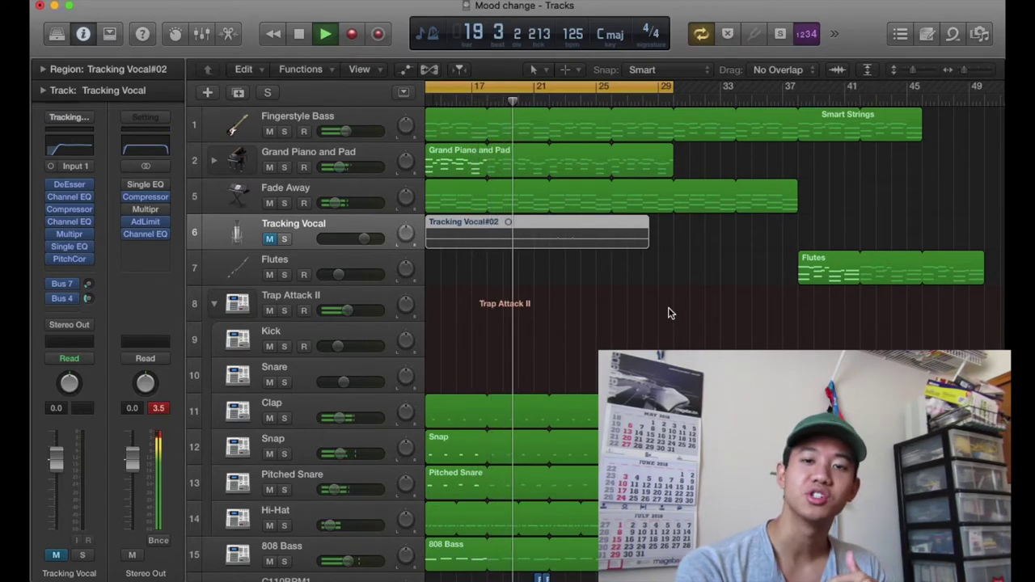
pyautogui.press('space')
pyautogui.hscroll(-3, 668, 313)
pyautogui.hscroll(-5, 668, 313)
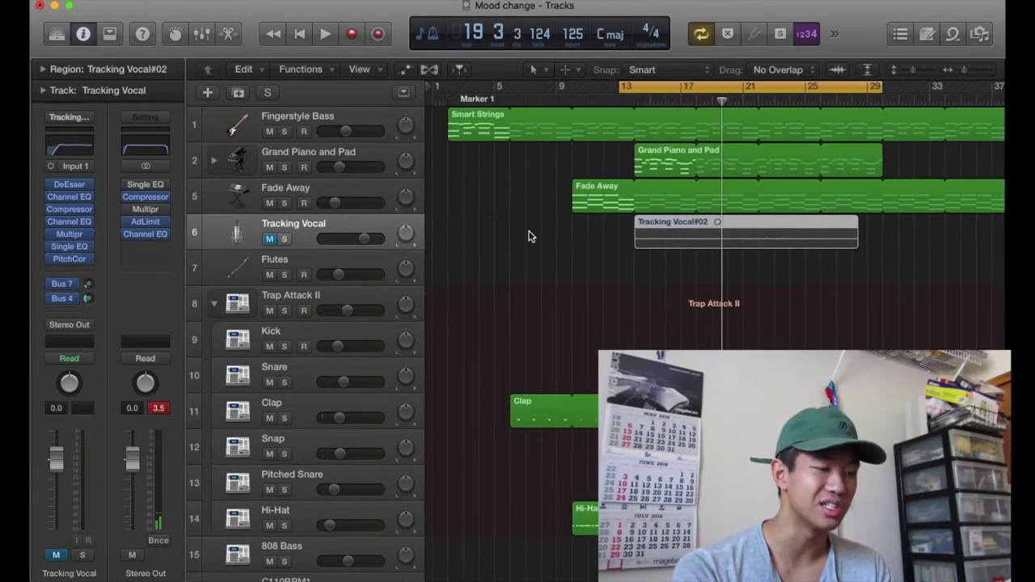
# Step: Open the Fingerstyle Bass track's Smart Strings region in the Piano Roll
pyautogui.click(339, 121)
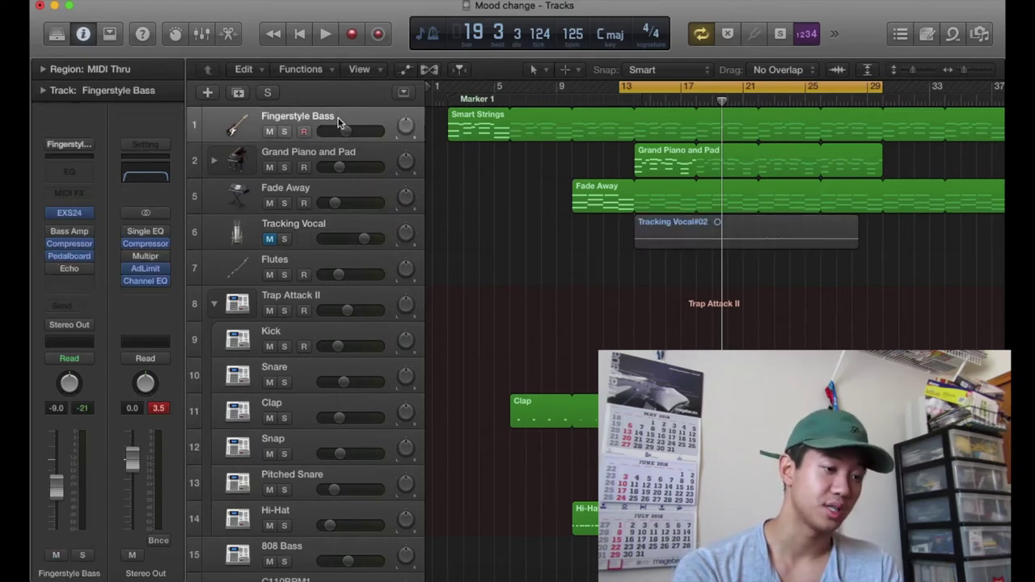
pyautogui.click(229, 33)
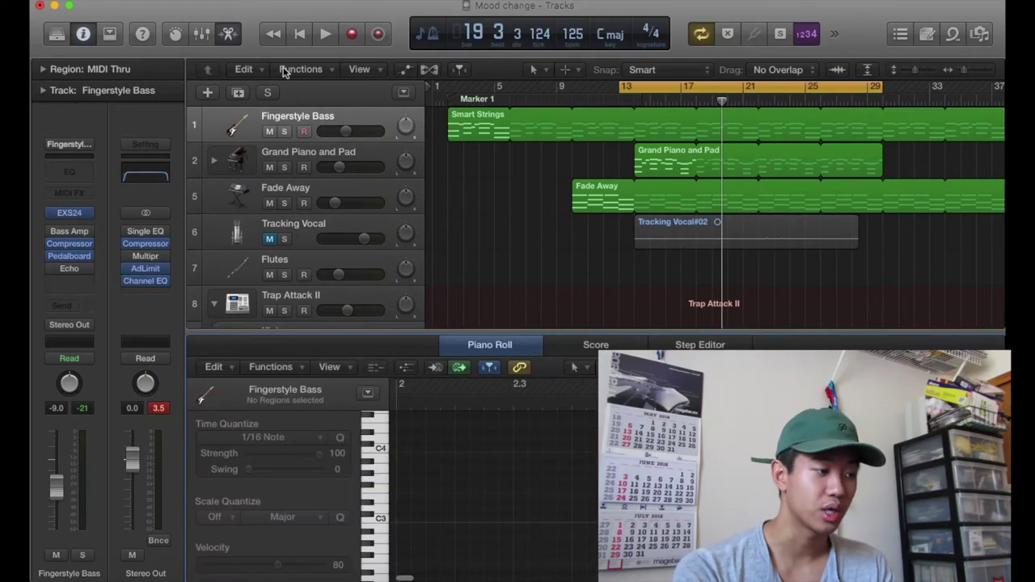
pyautogui.click(473, 131)
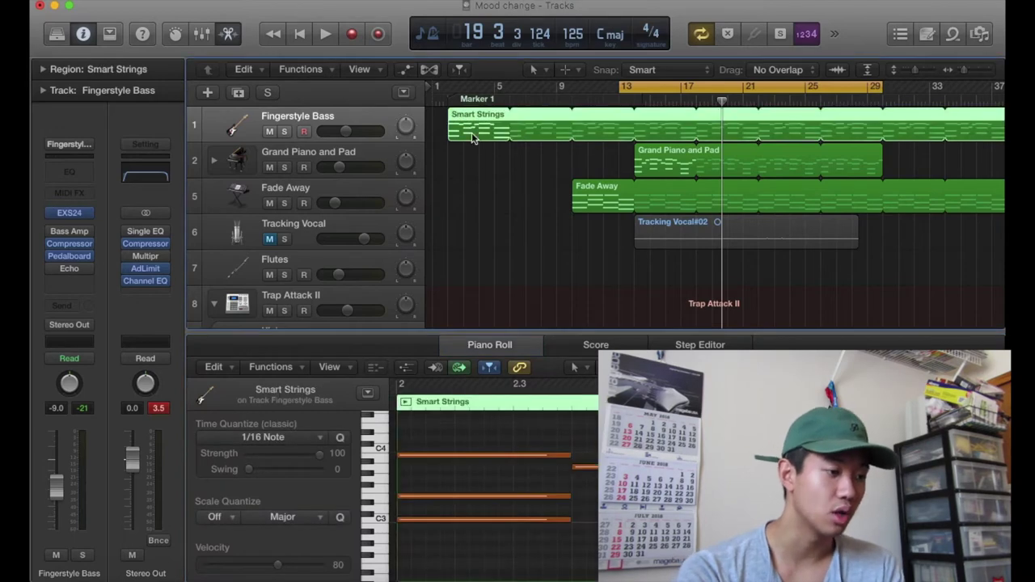
pyautogui.scroll(-1, 530, 465)
pyautogui.hscroll(-1, 530, 465)
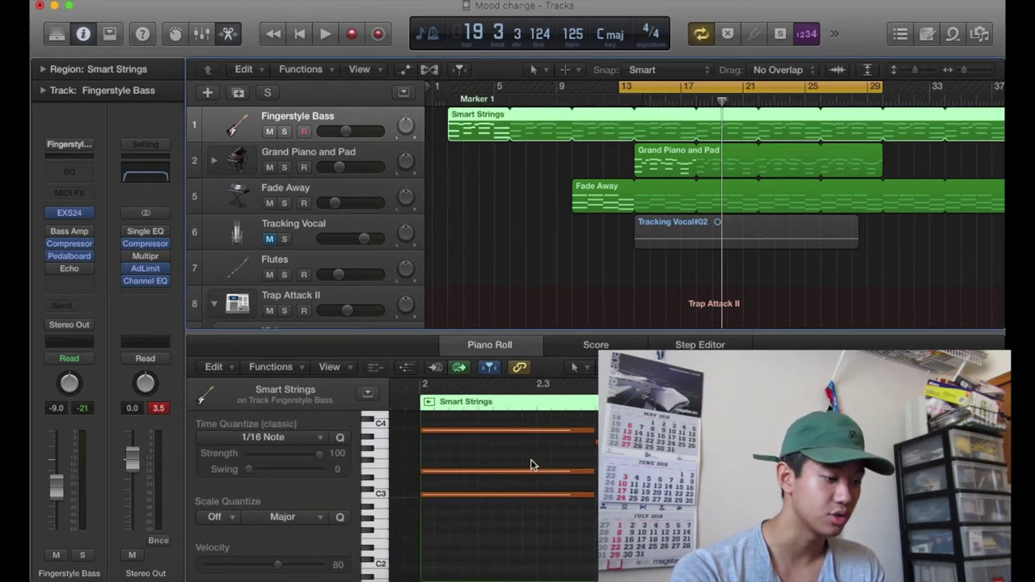
pyautogui.scroll(1, 482, 491)
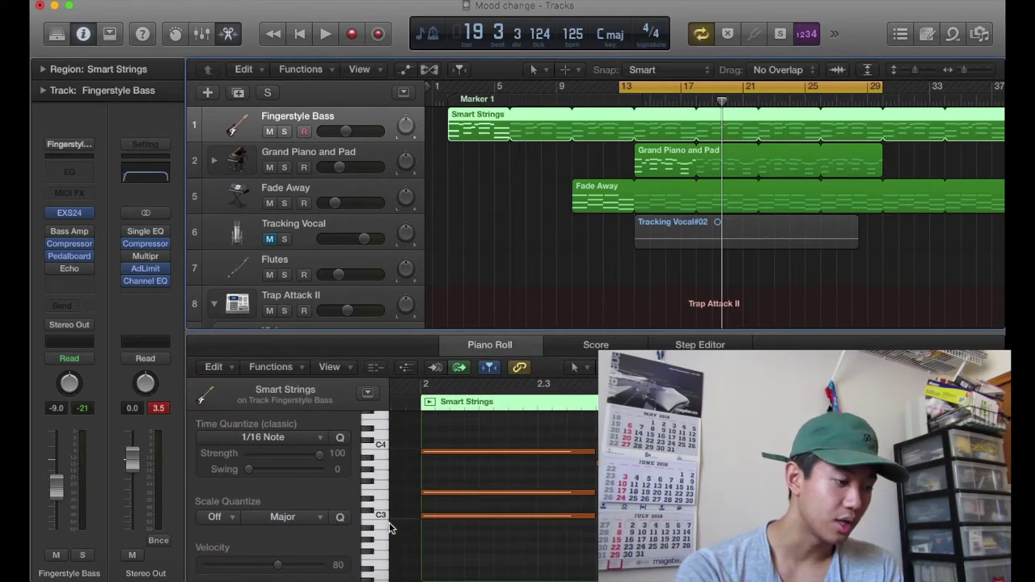
# Step: Audition the chord notes from C3 up to the top note
pyautogui.click(457, 515)
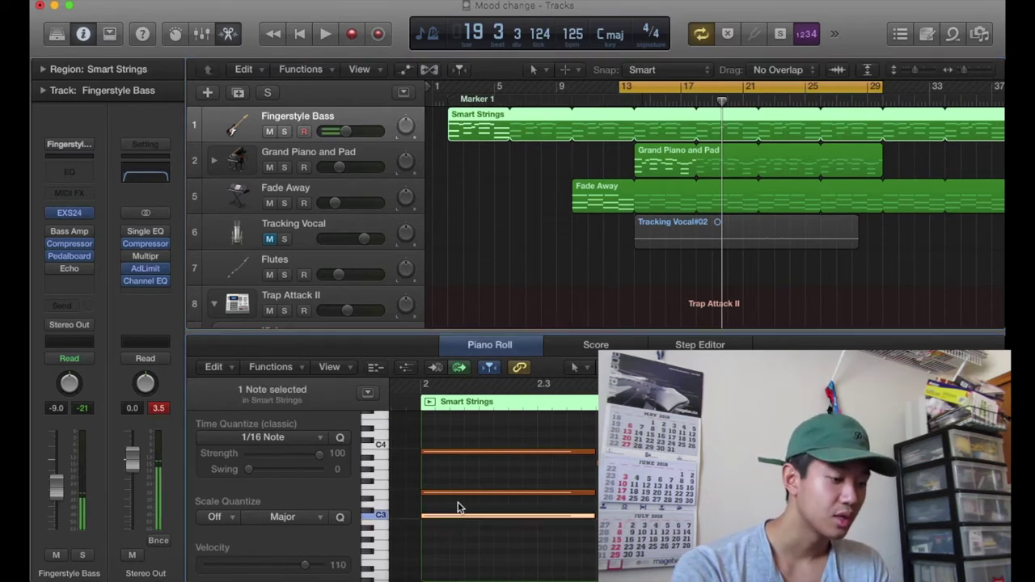
pyautogui.click(460, 492)
pyautogui.click(460, 453)
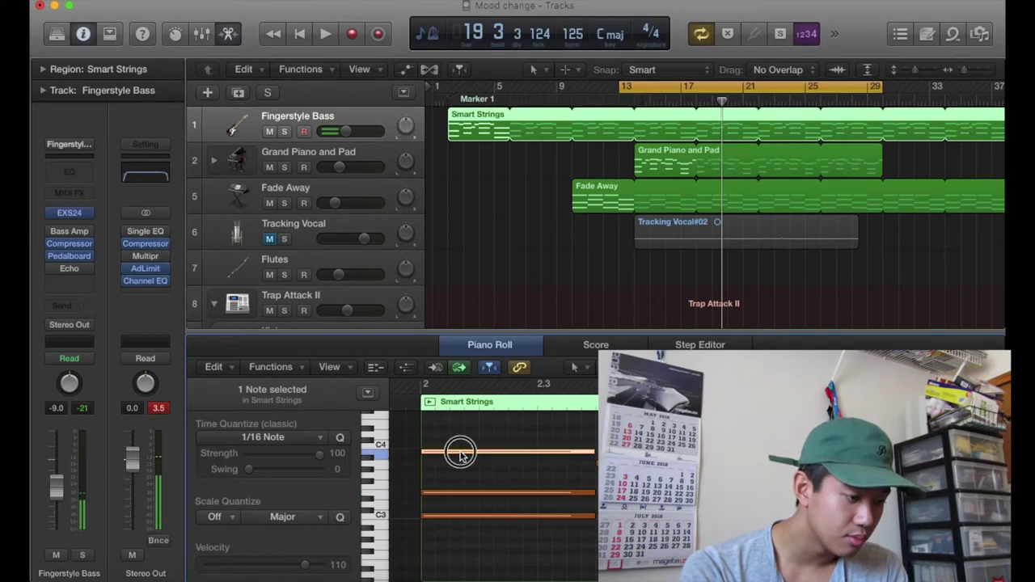
pyautogui.click(490, 493)
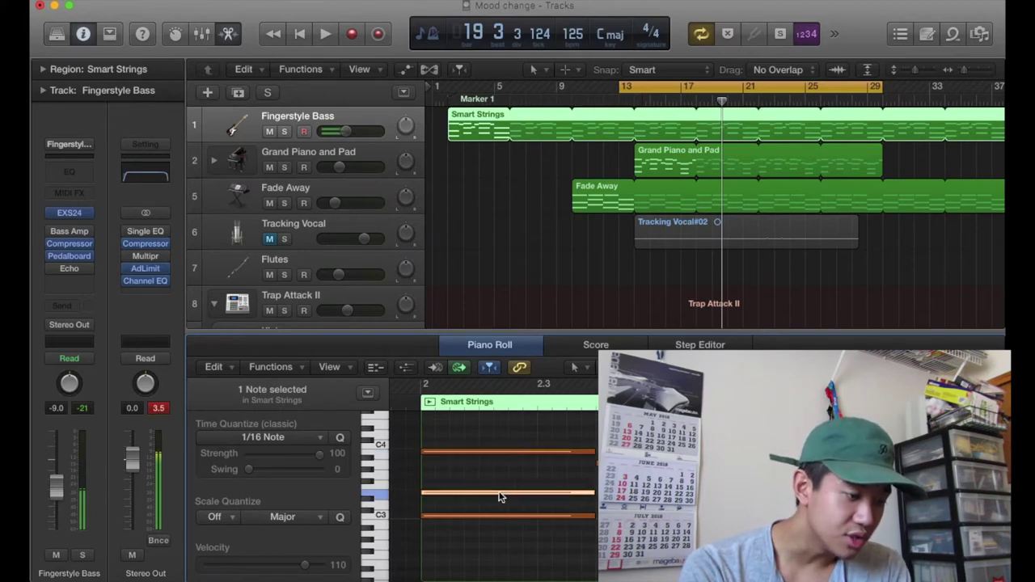
pyautogui.hscroll(3, 572, 480)
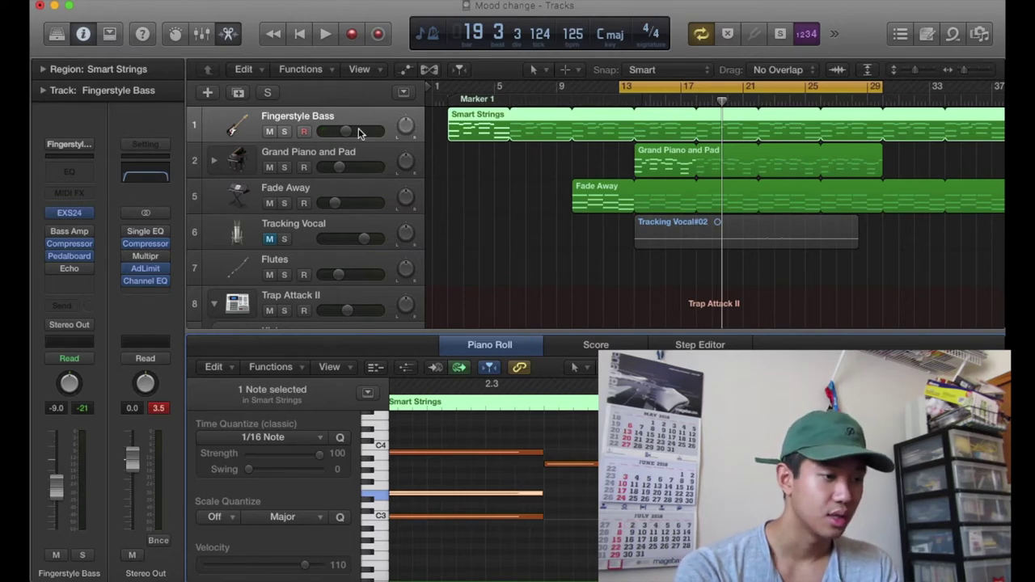
# Step: Solo Fingerstyle Bass, start the cycle at bar 14, play, then add Grand Piano and Pad to the solo
pyautogui.click(284, 131)
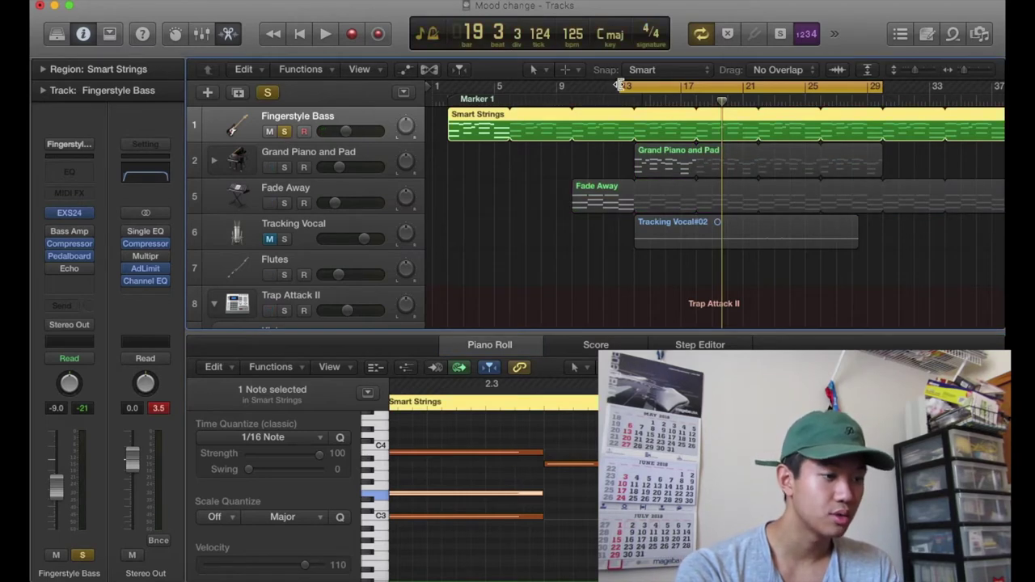
pyautogui.moveTo(619, 85); pyautogui.dragTo(636, 89)
pyautogui.press('space')
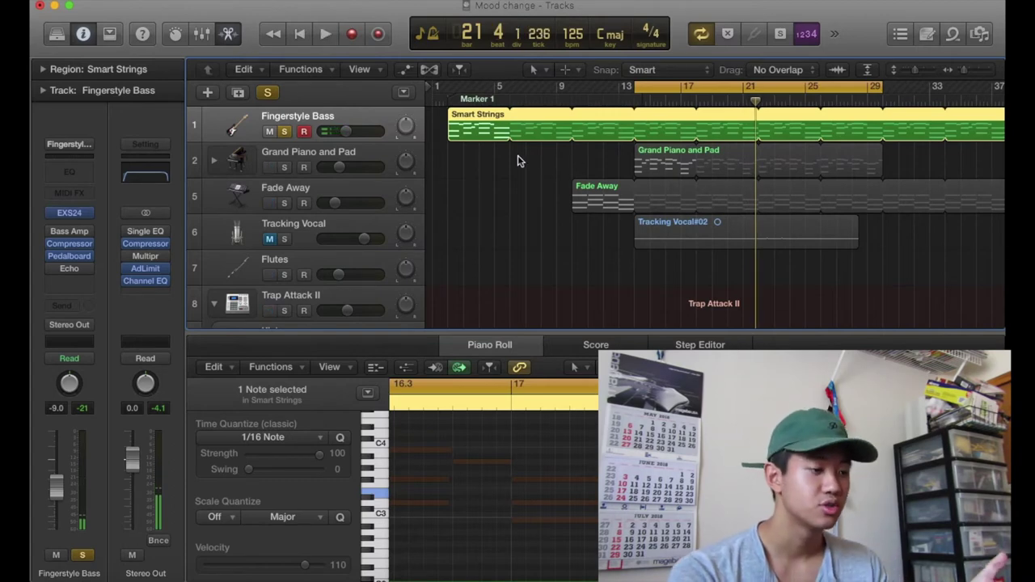
pyautogui.click(284, 168)
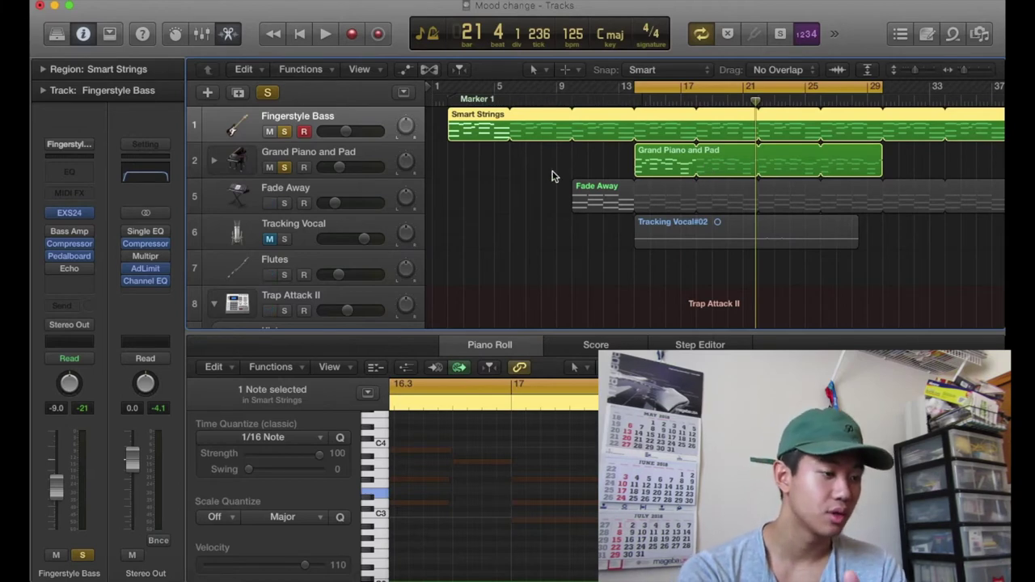
pyautogui.press('space')
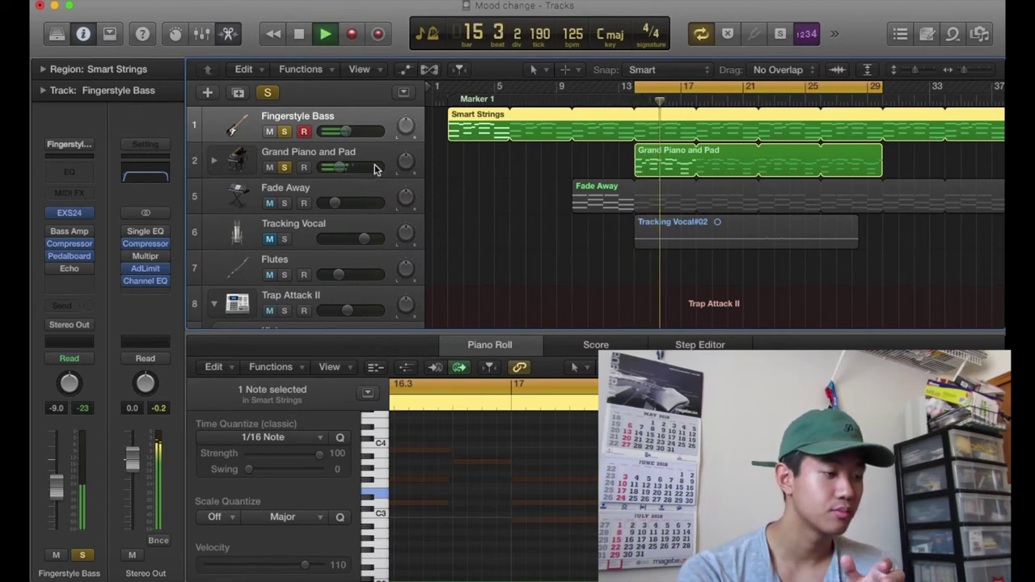
pyautogui.click(656, 155)
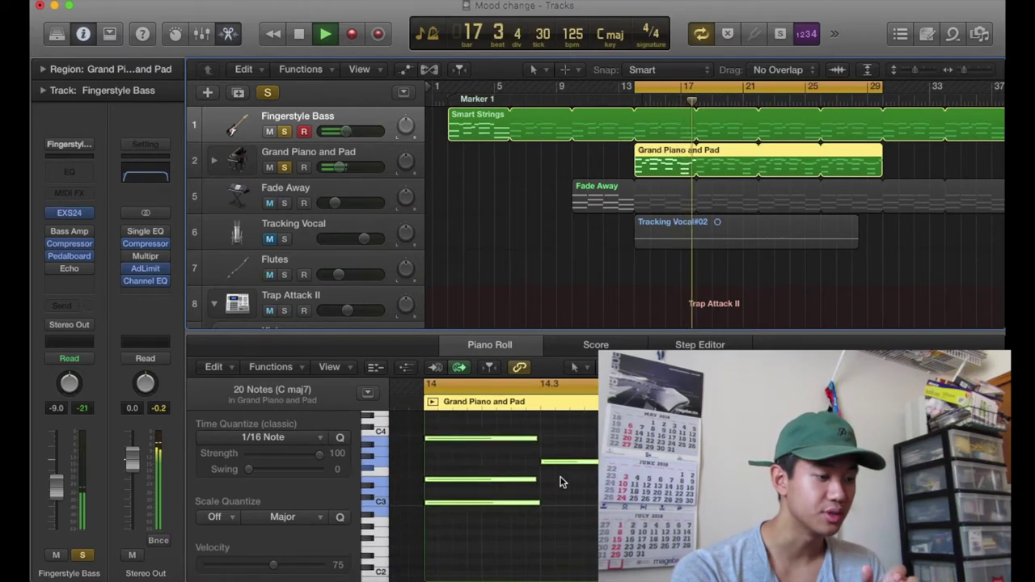
# Step: Stop playback and audition the piano chord's middle, C3 and top notes
pyautogui.scroll(1, 559, 481)
pyautogui.click(521, 461)
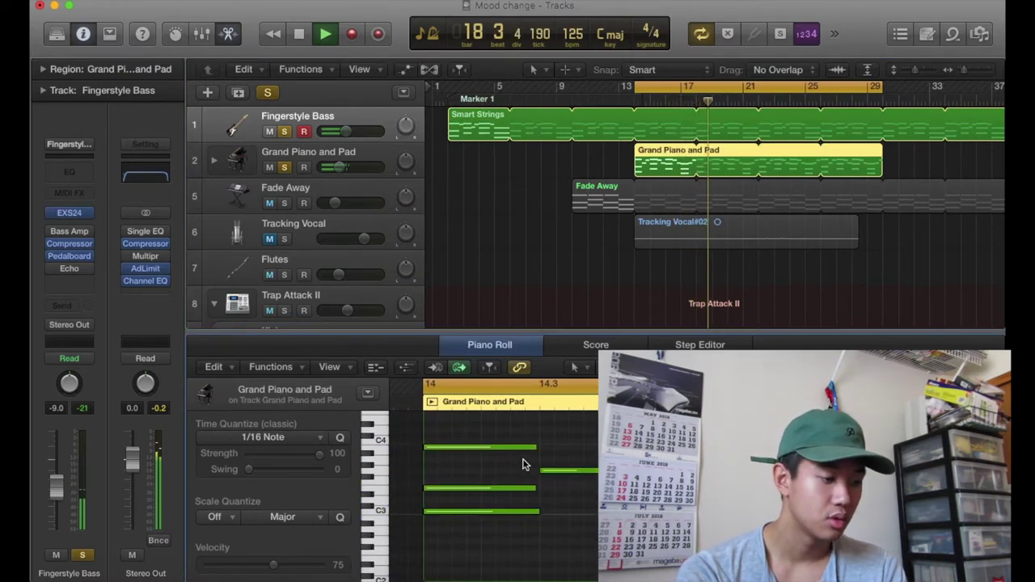
pyautogui.press('space')
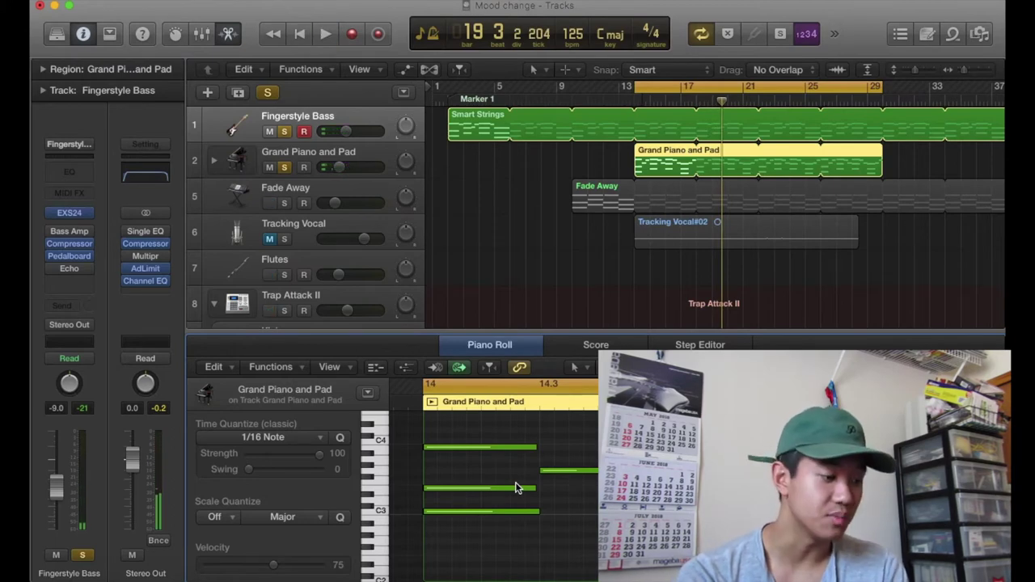
pyautogui.click(498, 489)
pyautogui.click(496, 511)
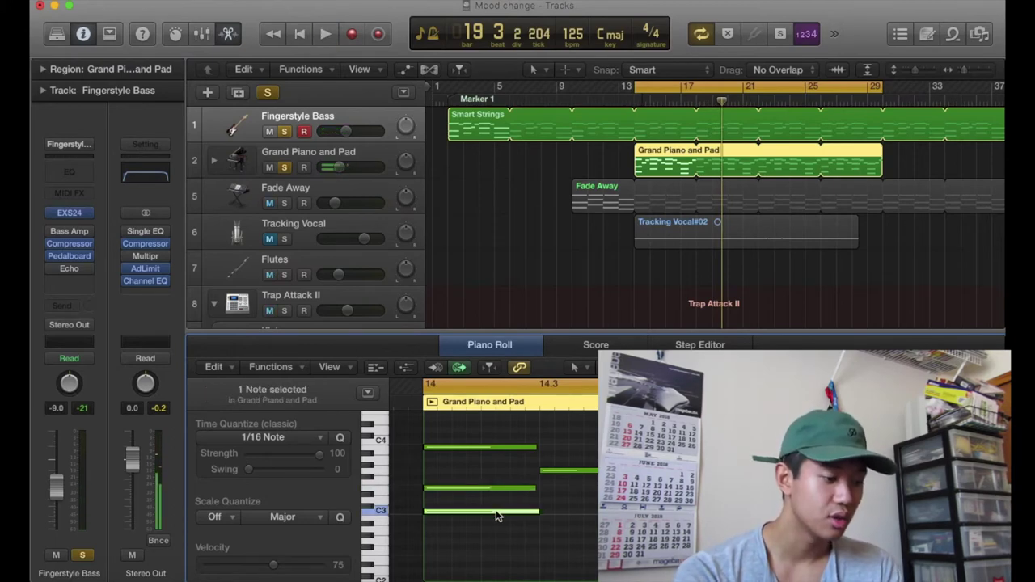
pyautogui.click(518, 449)
# Step: Zoom out to inspect the G3 and later notes, then loop Smart Strings out to bar 32
pyautogui.press('super+Left')
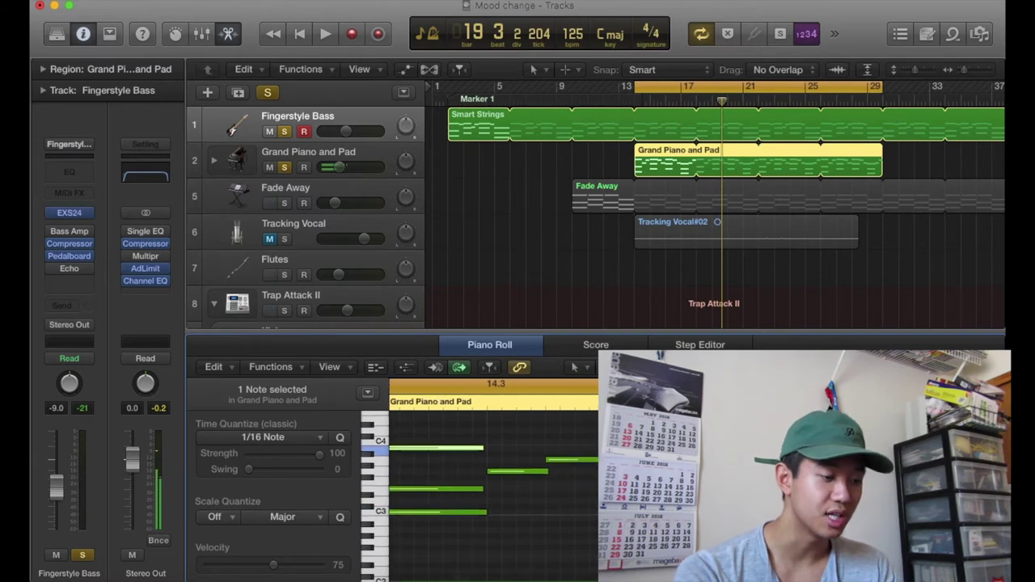
pyautogui.click(534, 473)
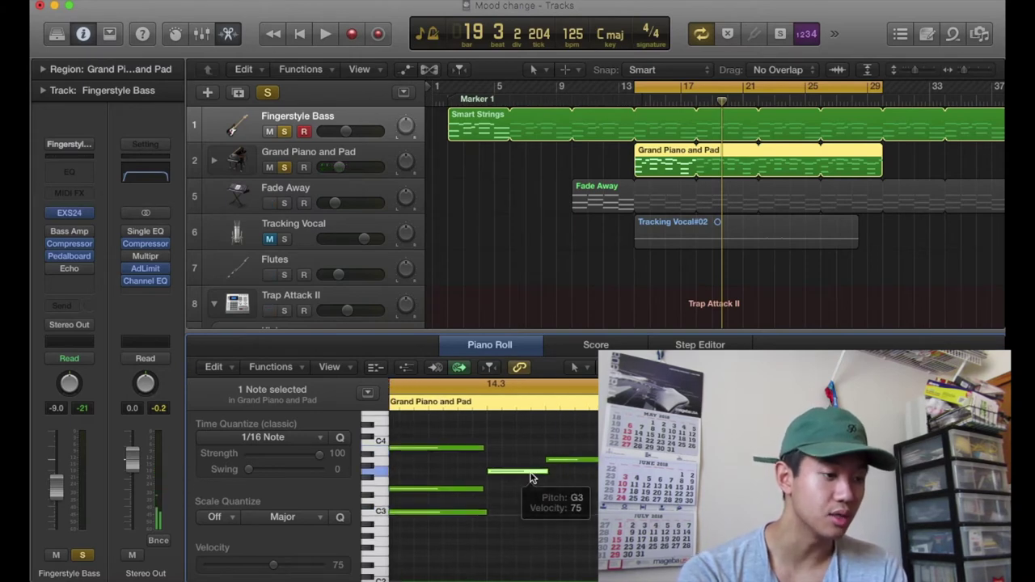
pyautogui.click(564, 462)
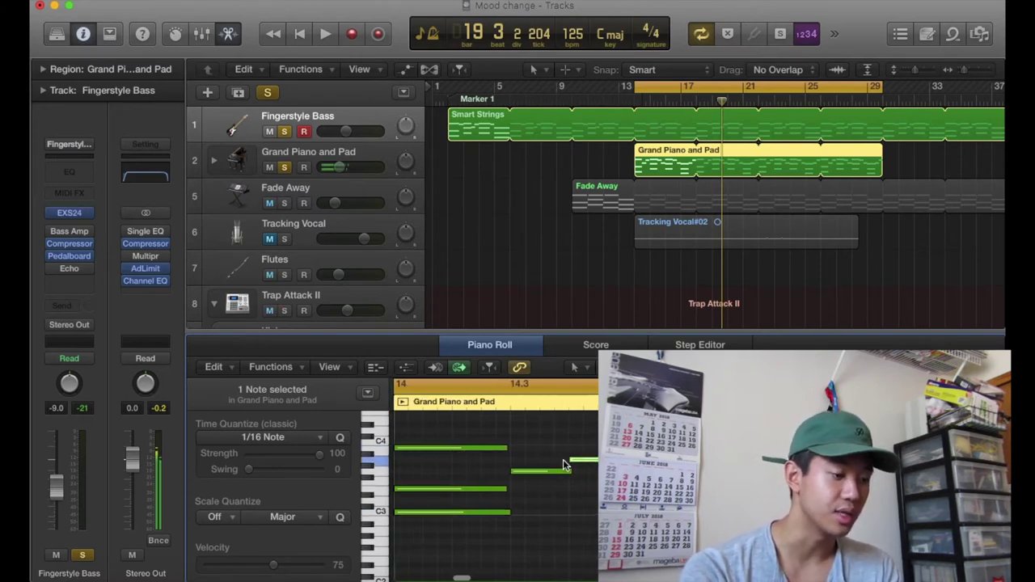
pyautogui.press('super+Right')
pyautogui.click(660, 124)
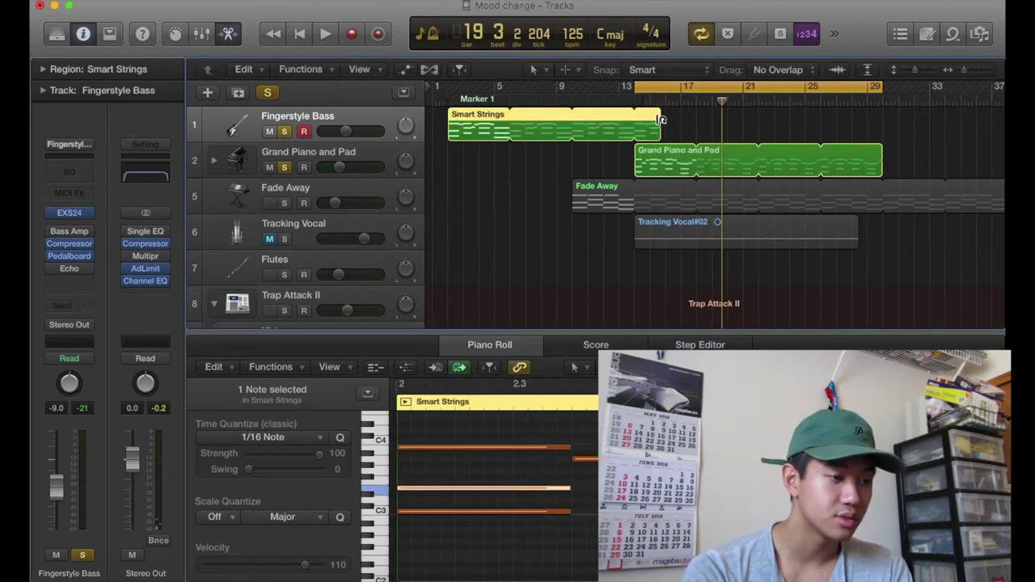
pyautogui.moveTo(660, 119); pyautogui.dragTo(911, 134)
# Step: Solo Fade Away alone, unsoloing Fingerstyle Bass and Grand Piano and Pad
pyautogui.click(559, 156)
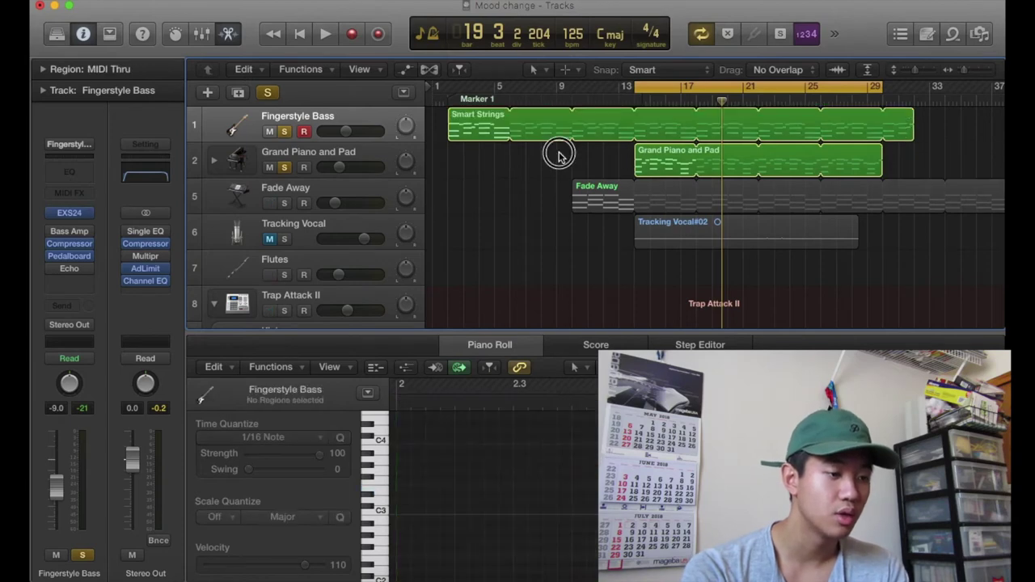
pyautogui.click(282, 203)
pyautogui.click(284, 132)
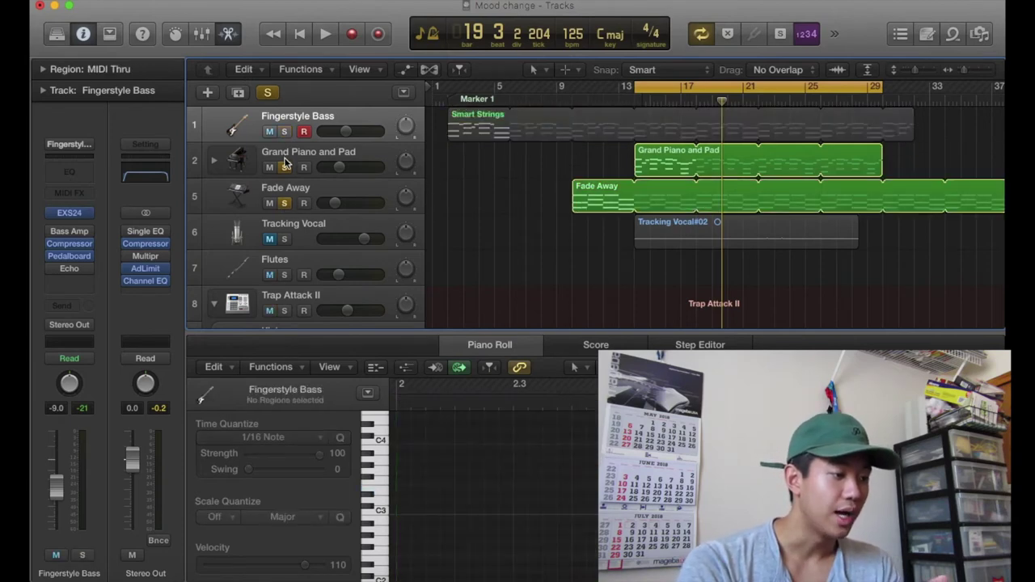
pyautogui.click(285, 166)
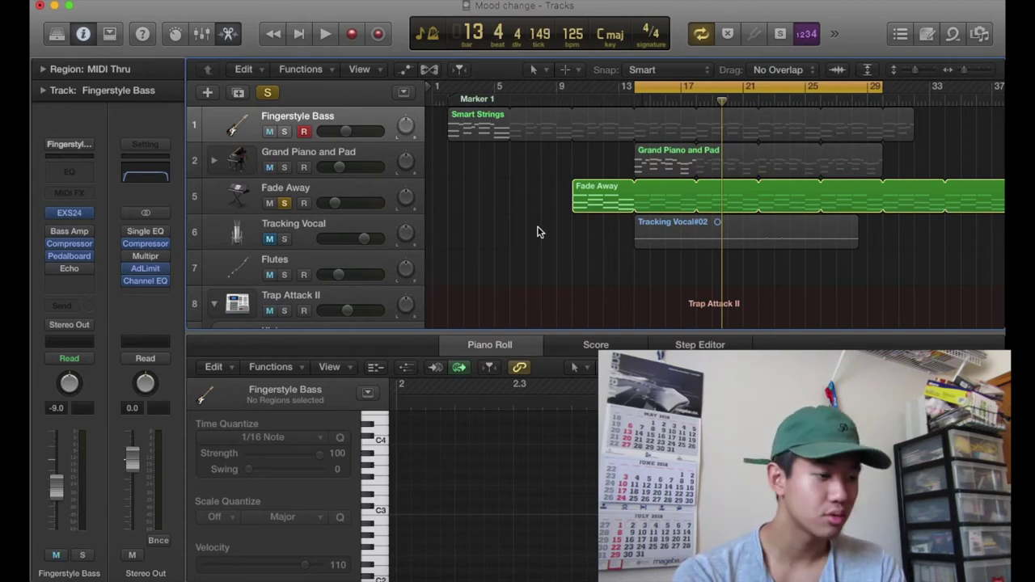
# Step: Play the Fade Away track by itself, then stop playback
pyautogui.press('space')
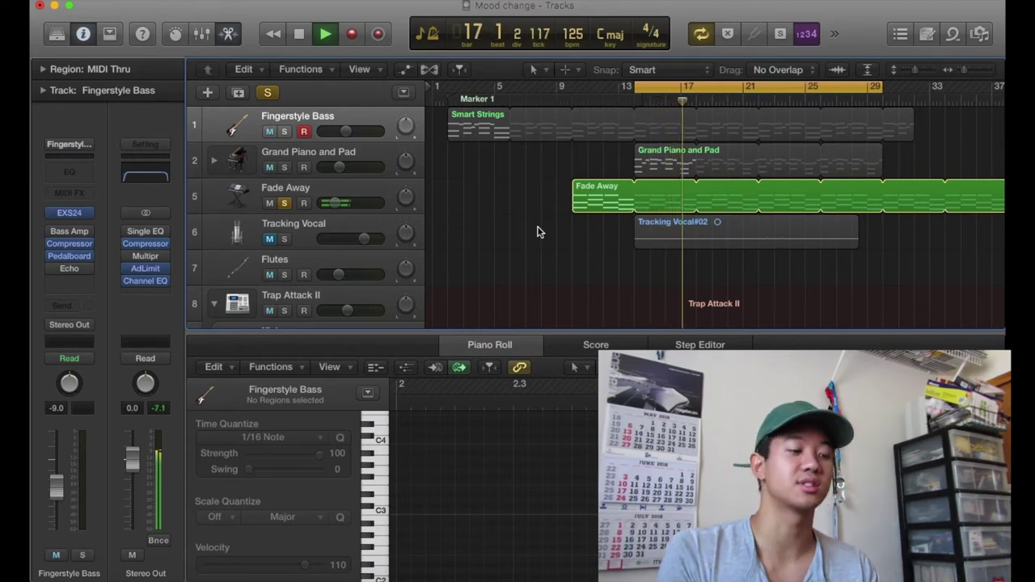
pyautogui.scroll(-3, 538, 232)
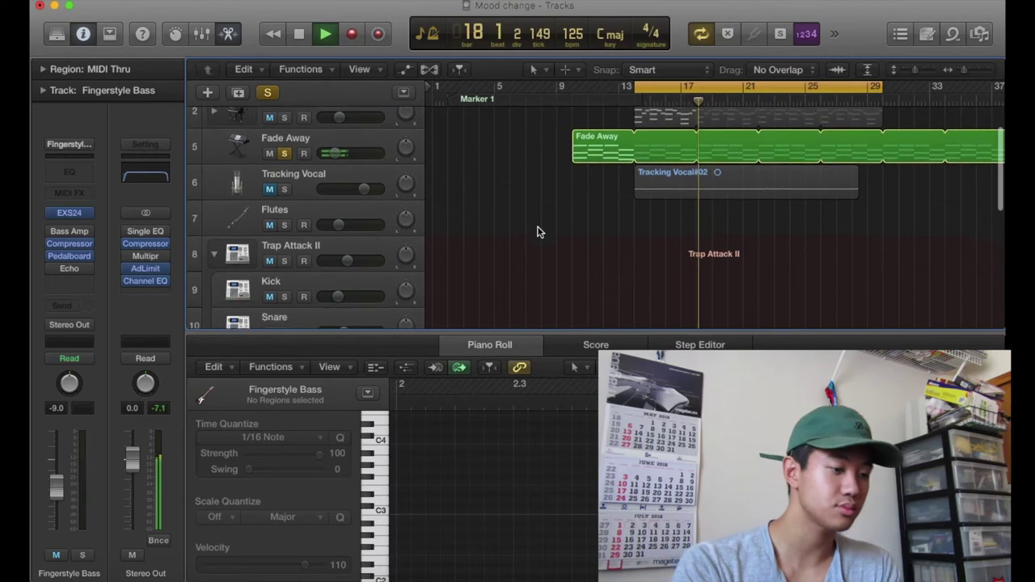
pyautogui.scroll(2, 538, 232)
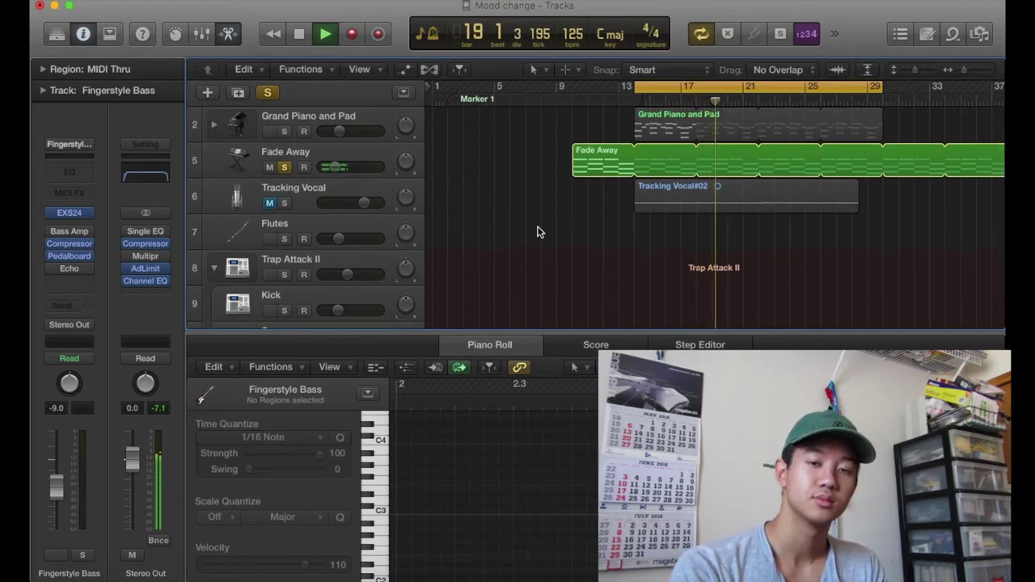
pyautogui.press('space')
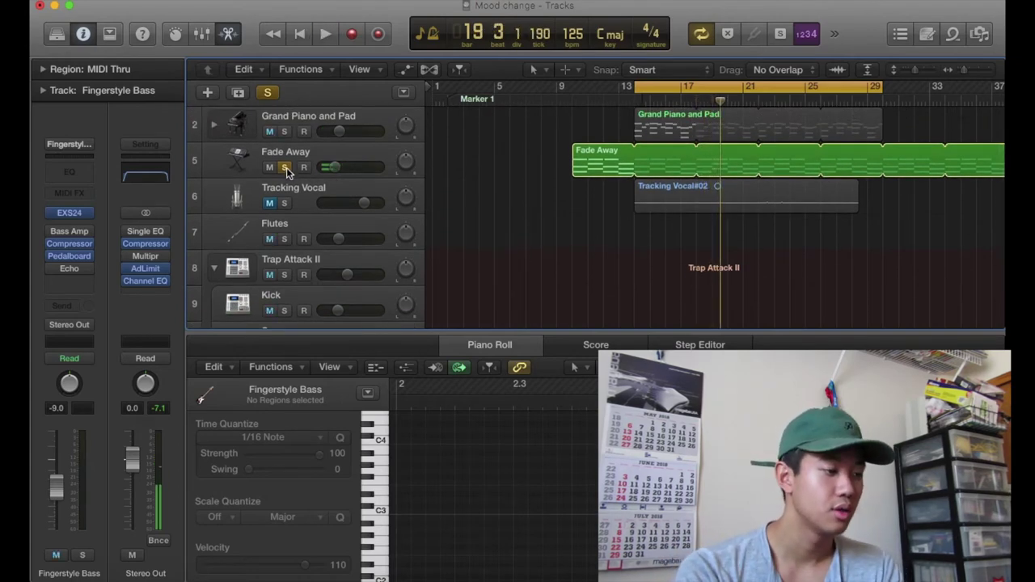
pyautogui.scroll(-10, 451, 268)
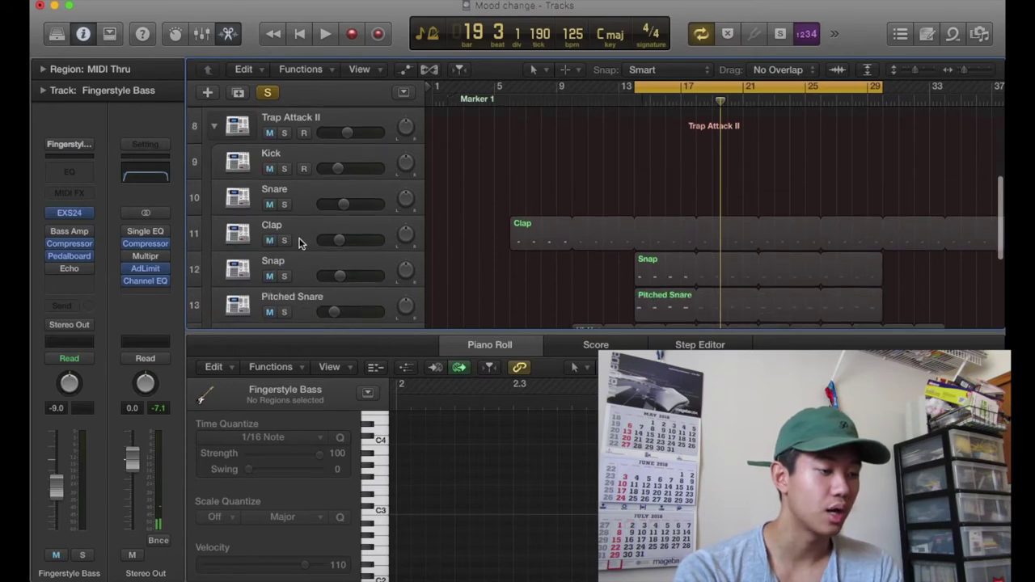
# Step: Solo Clap and play it, then re-solo Fingerstyle Bass and Grand Piano and Pad
pyautogui.click(284, 241)
pyautogui.press('space')
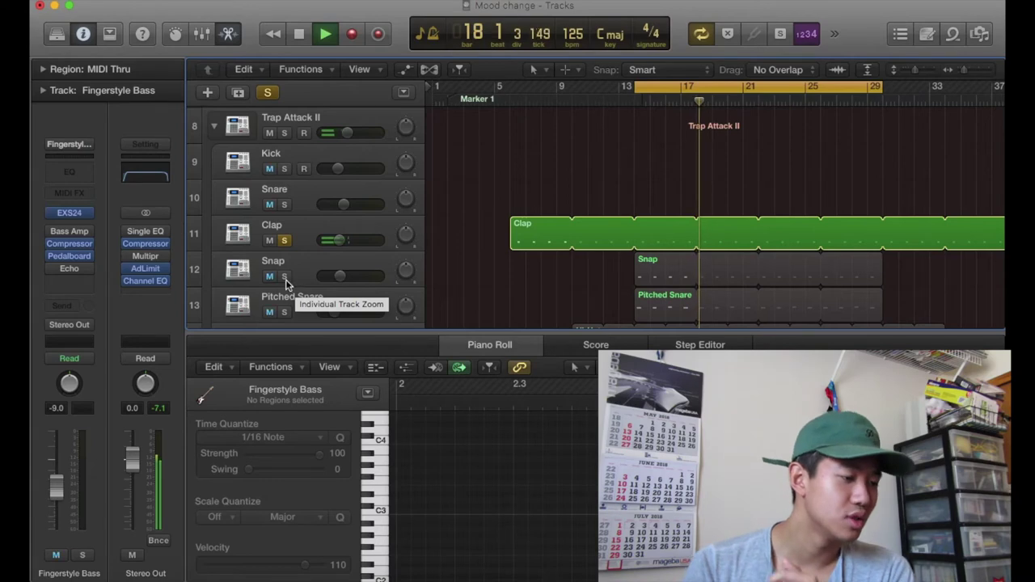
pyautogui.scroll(8, 307, 155)
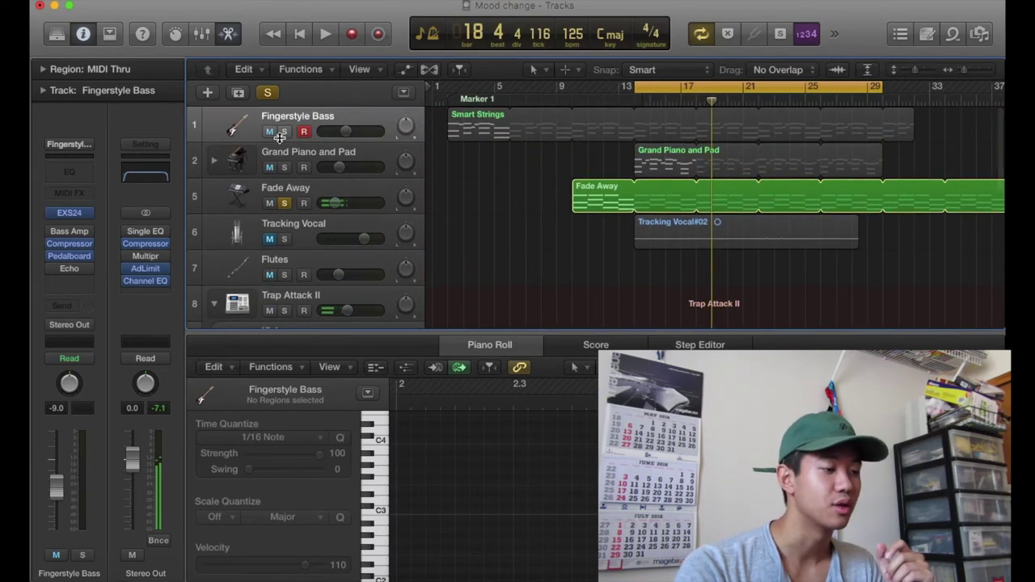
pyautogui.click(282, 132)
pyautogui.click(284, 168)
# Step: Restart playback from the cycle start and add the Snap track to the solo
pyautogui.scroll(-8, 287, 174)
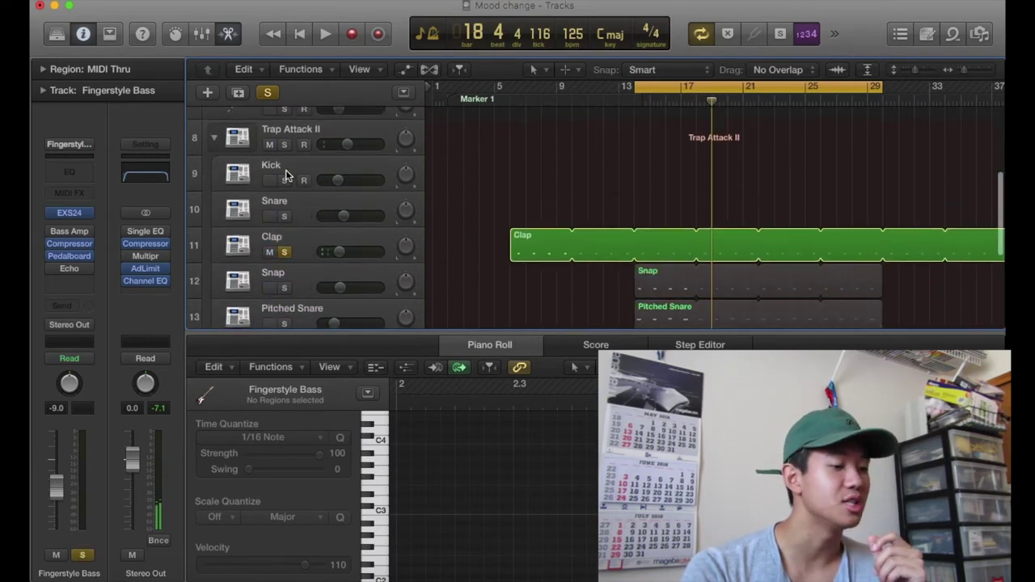
pyautogui.scroll(-1, 285, 175)
pyautogui.press('space')
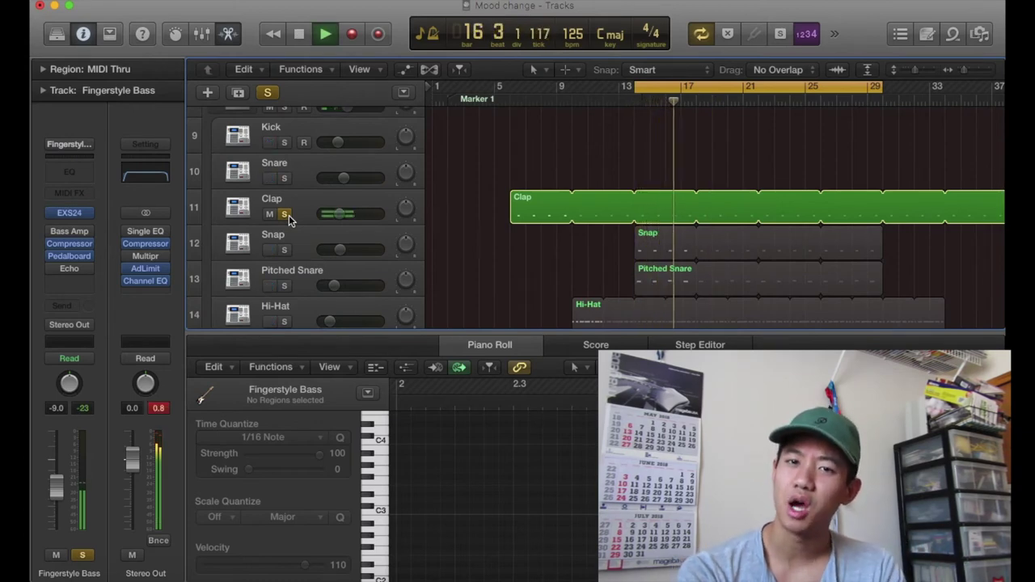
pyautogui.click(283, 250)
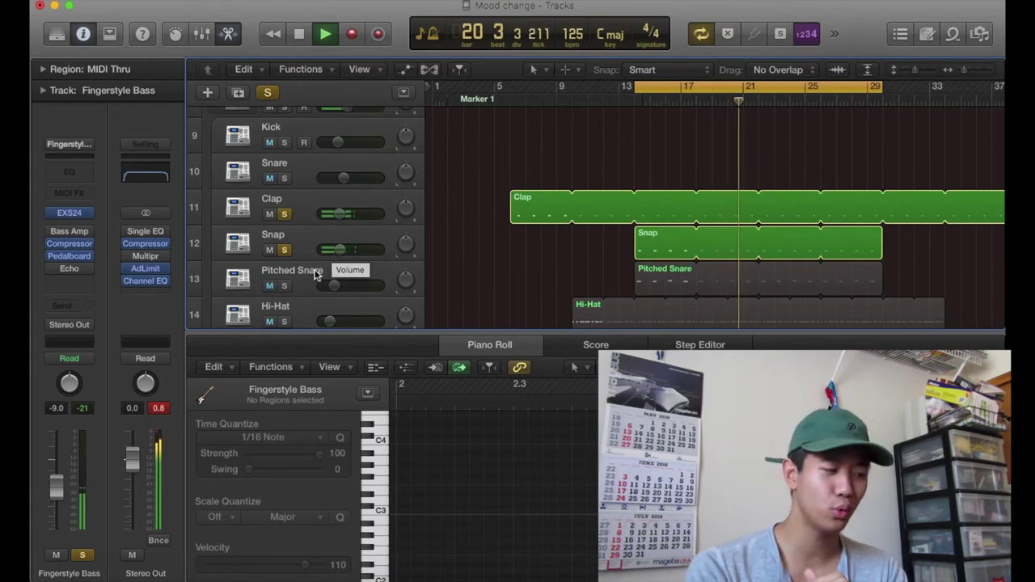
pyautogui.scroll(-1, 311, 275)
# Step: Solo Pitched Snare at -14.0 dB, stop playback, and add Hi-Hat to the solo
pyautogui.click(285, 262)
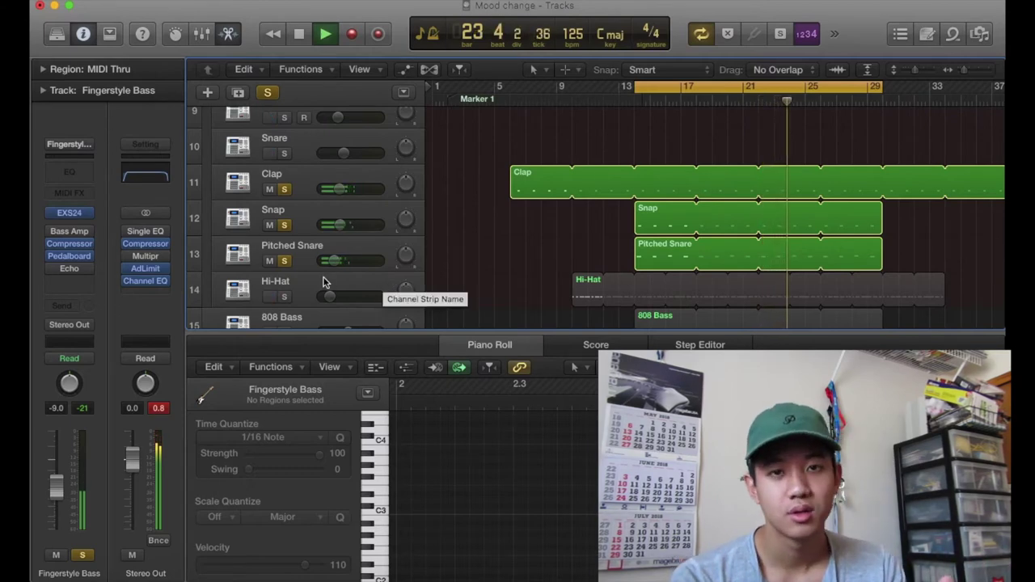
pyautogui.moveTo(335, 267); pyautogui.dragTo(339, 269)
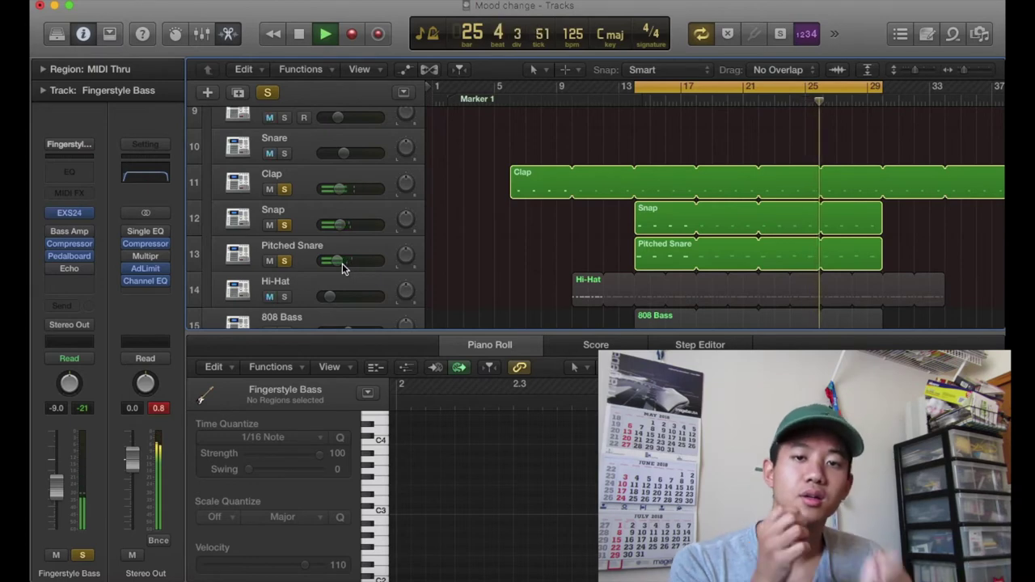
pyautogui.press('space')
pyautogui.scroll(-1, 312, 276)
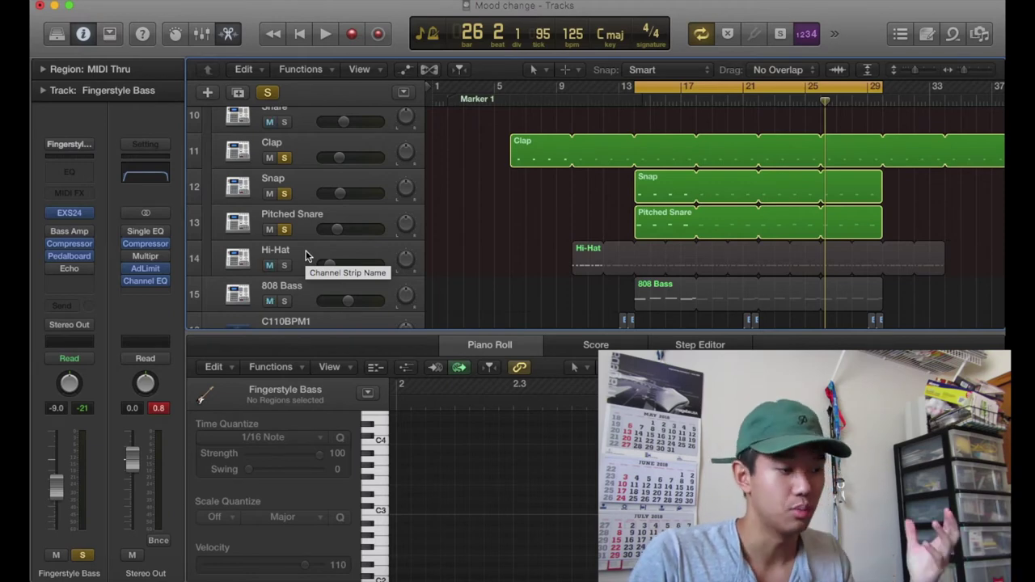
pyautogui.click(284, 265)
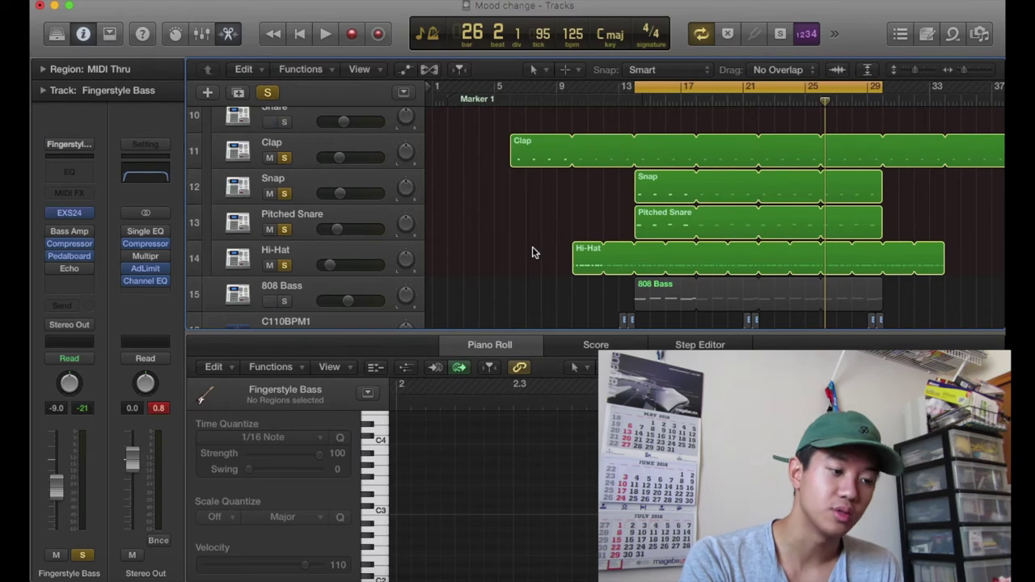
# Step: Play the loop showing the Hi-Hat region's notes, stop, then clear all solos globally
pyautogui.press('space')
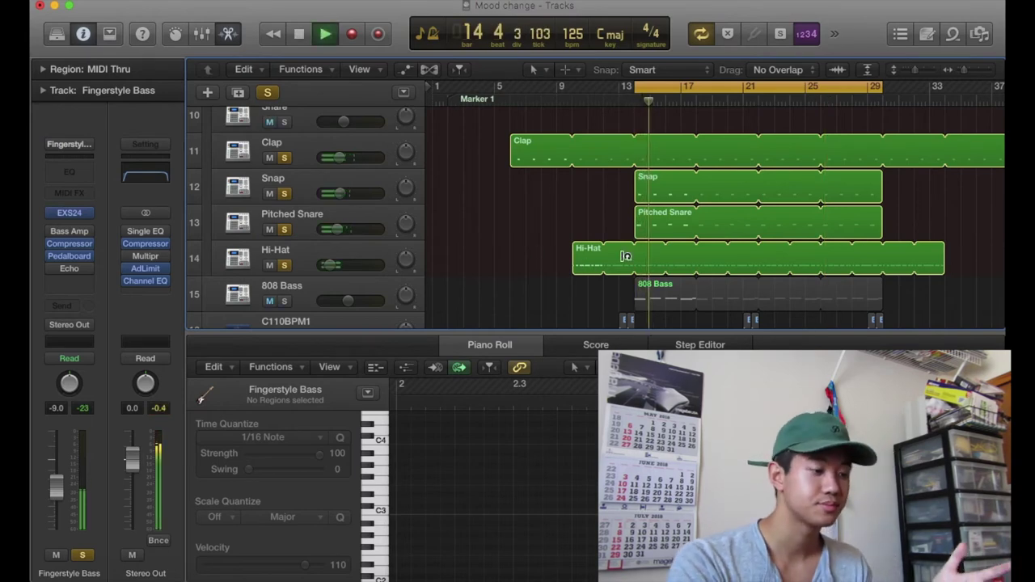
pyautogui.click(590, 258)
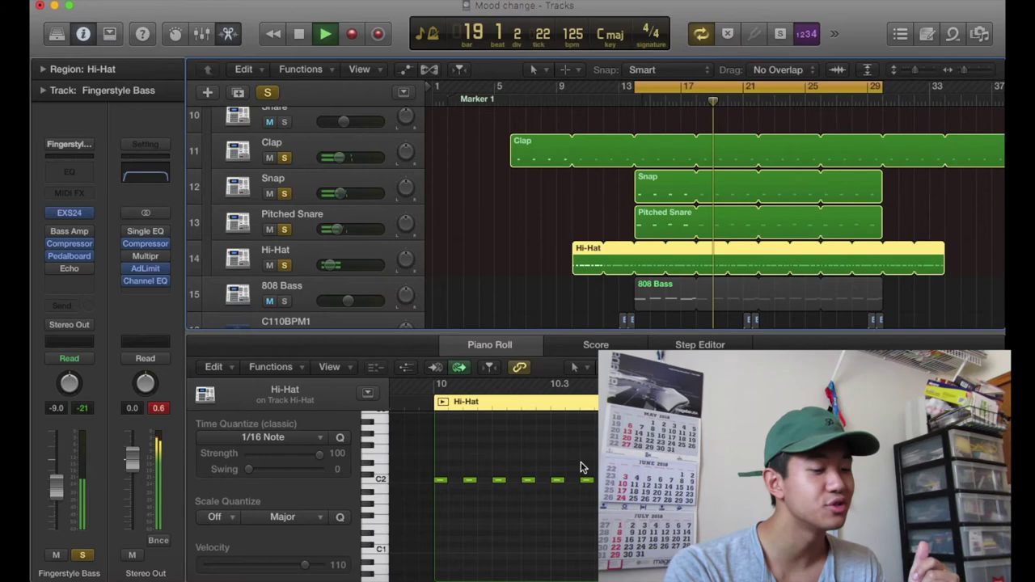
pyautogui.press('space')
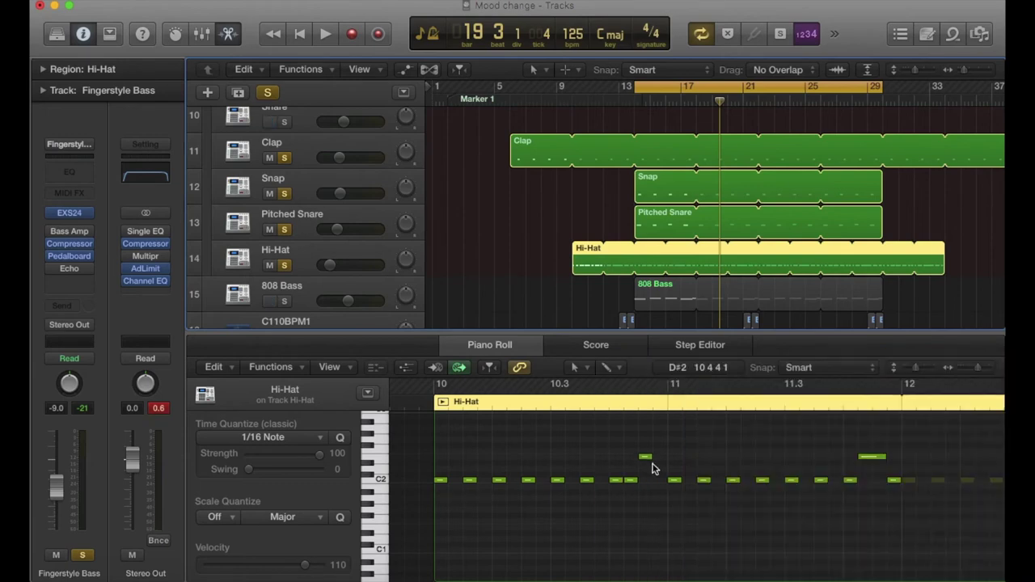
pyautogui.click(269, 94)
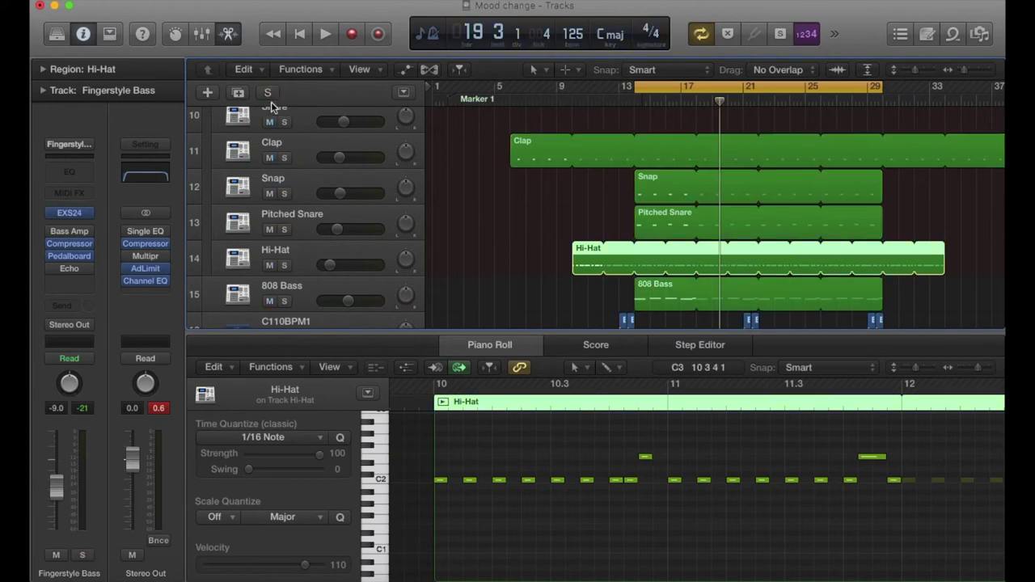
pyautogui.click(284, 265)
pyautogui.click(284, 265)
# Step: Solo the 808 Bass track, play it alone, and stop near bar 19
pyautogui.click(284, 300)
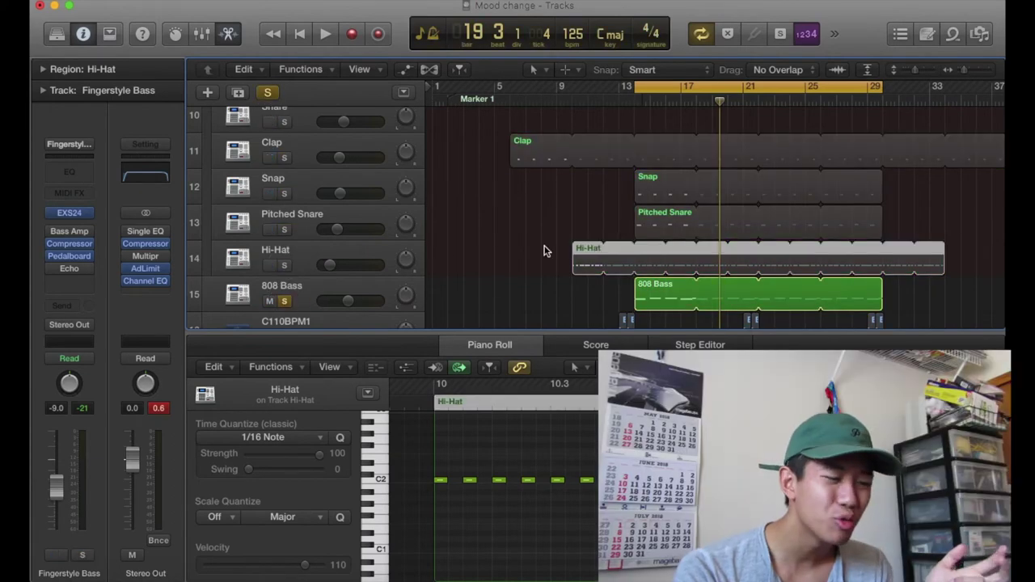
pyautogui.press('space')
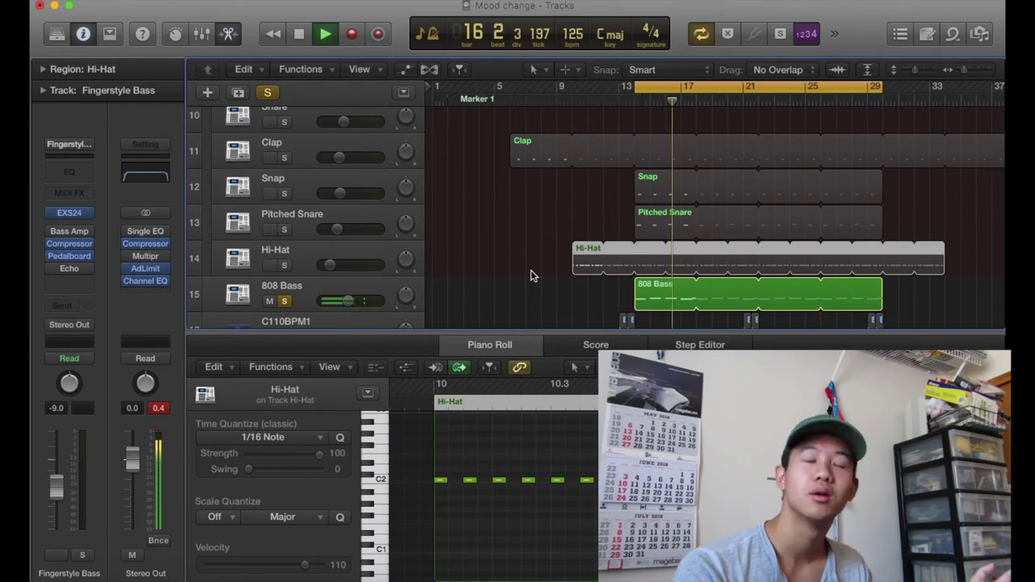
pyautogui.scroll(-3, 531, 275)
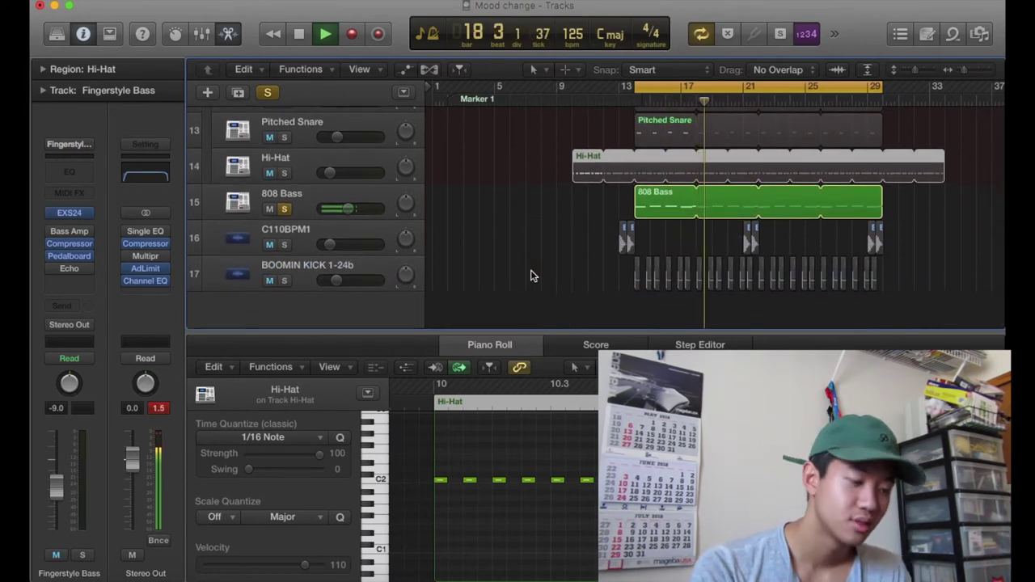
pyautogui.press('space')
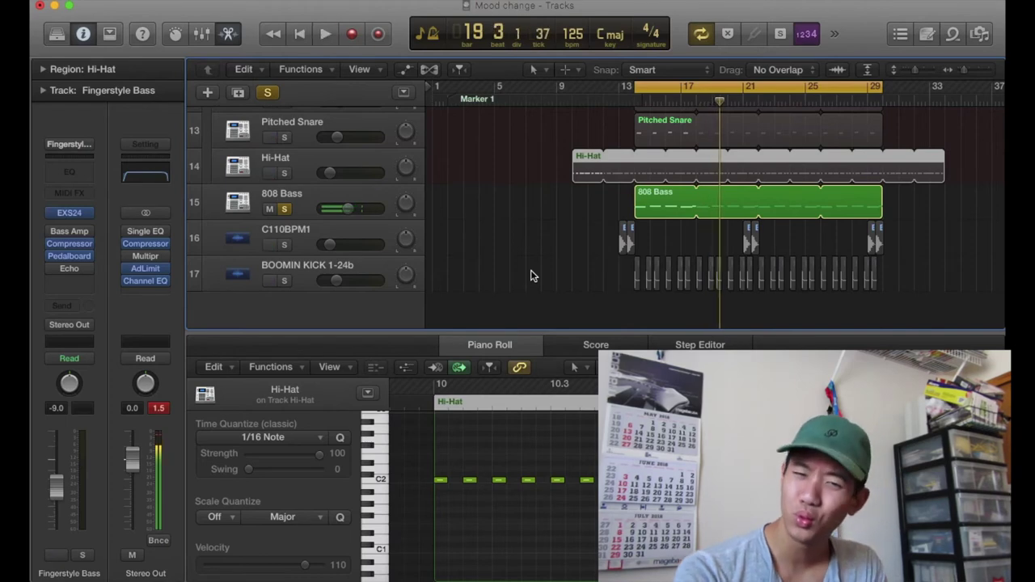
# Step: Solo BOOMIN KICK 1-24b together with 808 Bass and start playback
pyautogui.click(286, 209)
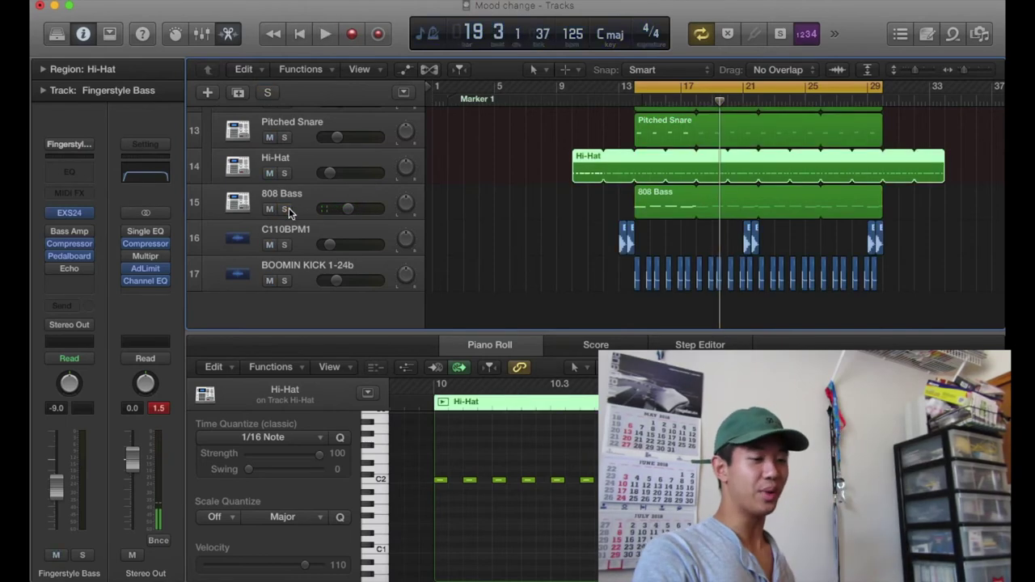
pyautogui.click(284, 281)
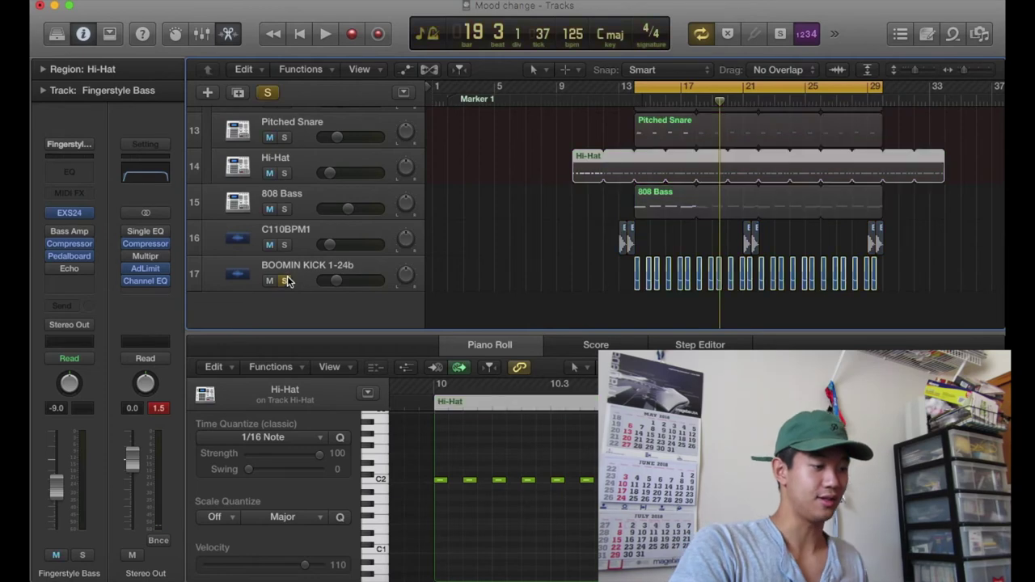
pyautogui.click(285, 209)
pyautogui.press('space')
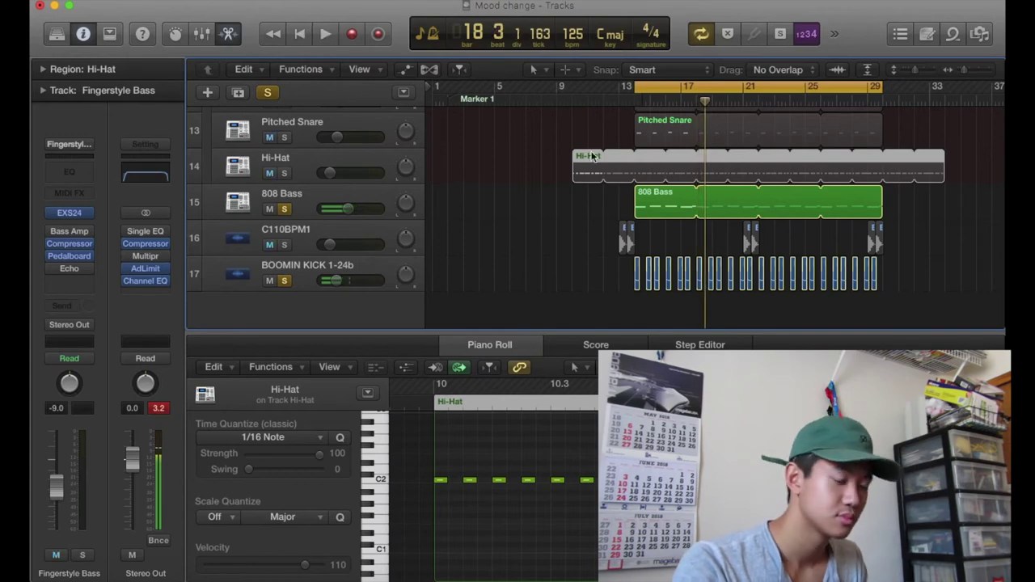
# Step: Move the cycle start back to bar 13, add C110BPM1 to the solo, and play briefly
pyautogui.moveTo(635, 89); pyautogui.dragTo(620, 88)
pyautogui.click(284, 245)
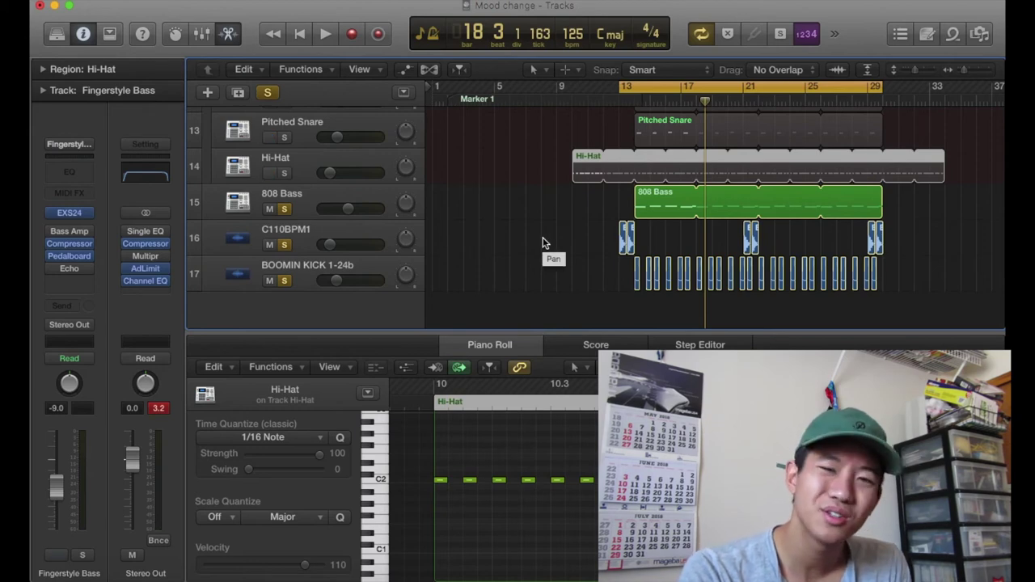
pyautogui.press('space')
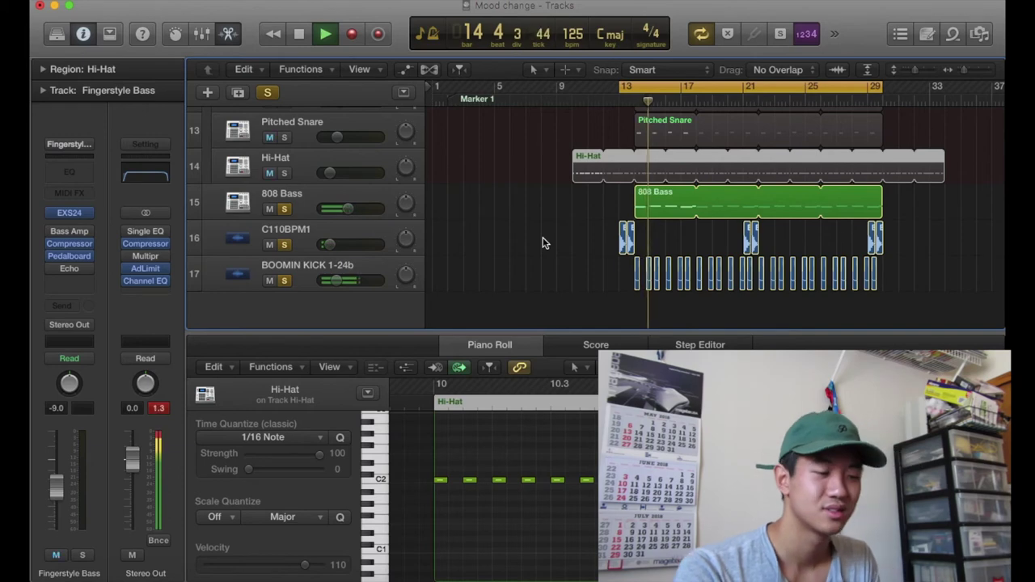
pyautogui.press('space')
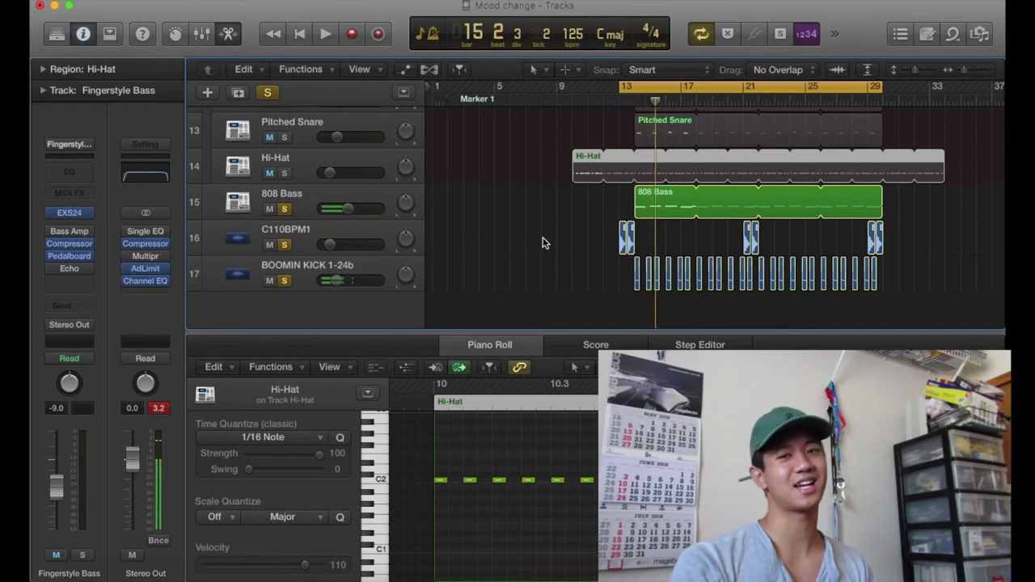
pyautogui.scroll(10, 542, 237)
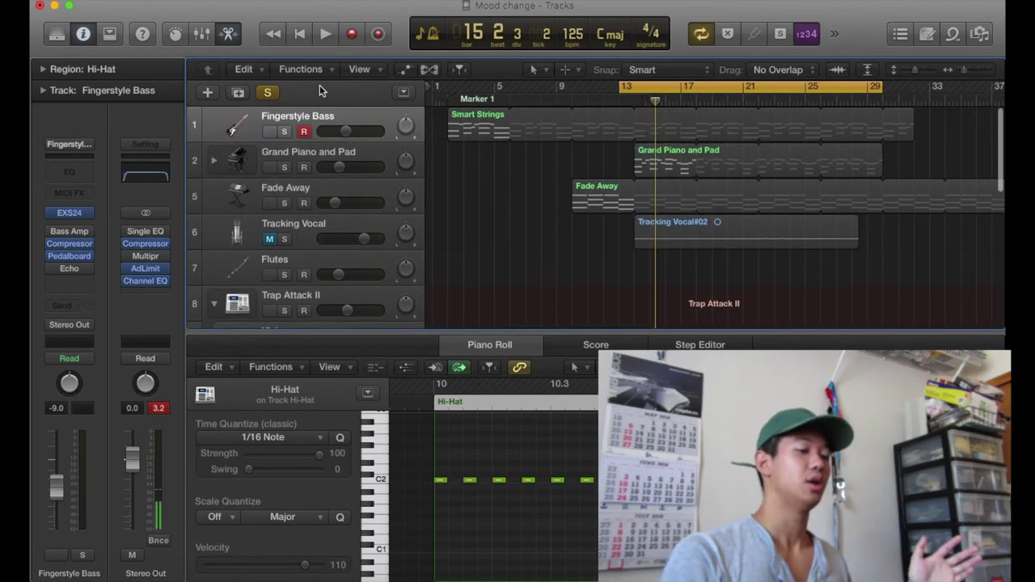
# Step: Clear all track solos and hide the Piano Roll so every track shows in the arrangement
pyautogui.click(271, 93)
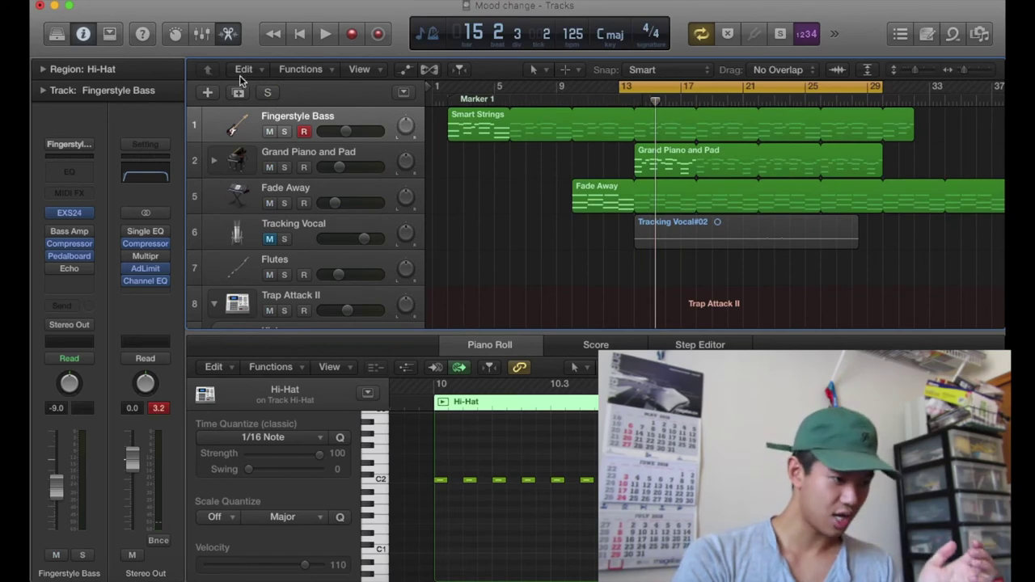
pyautogui.click(230, 38)
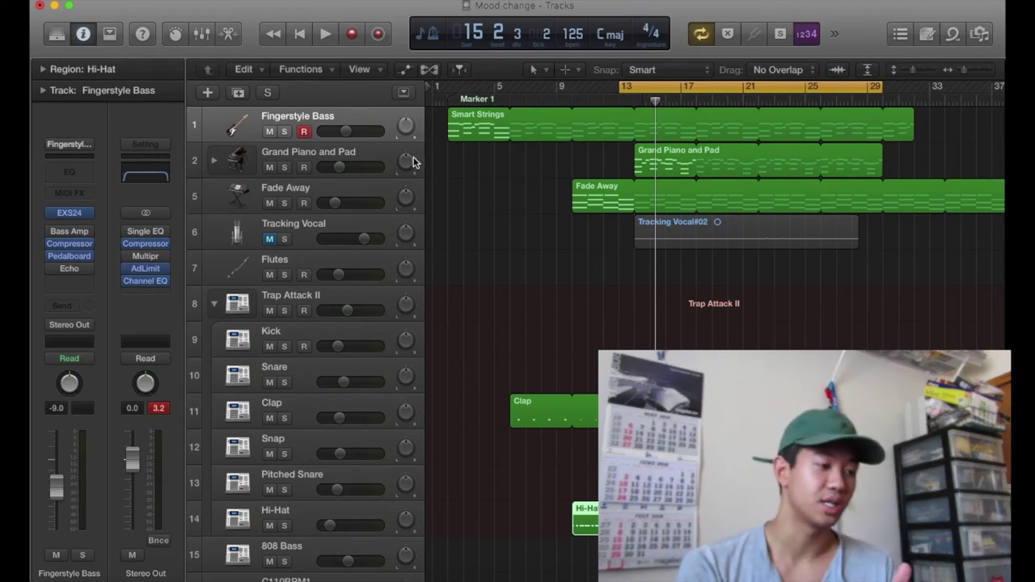
pyautogui.scroll(-2, 653, 288)
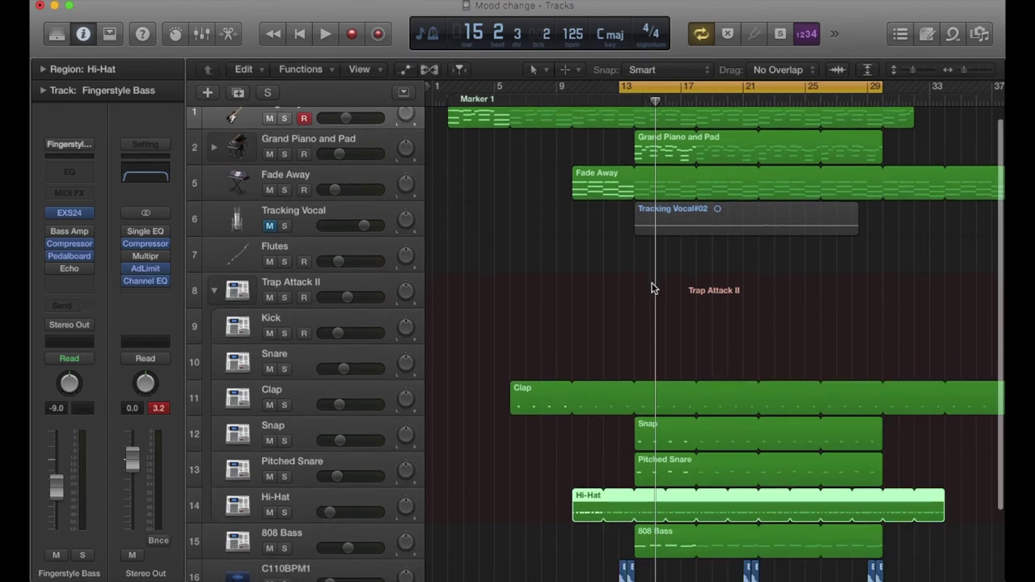
pyautogui.scroll(-2, 684, 345)
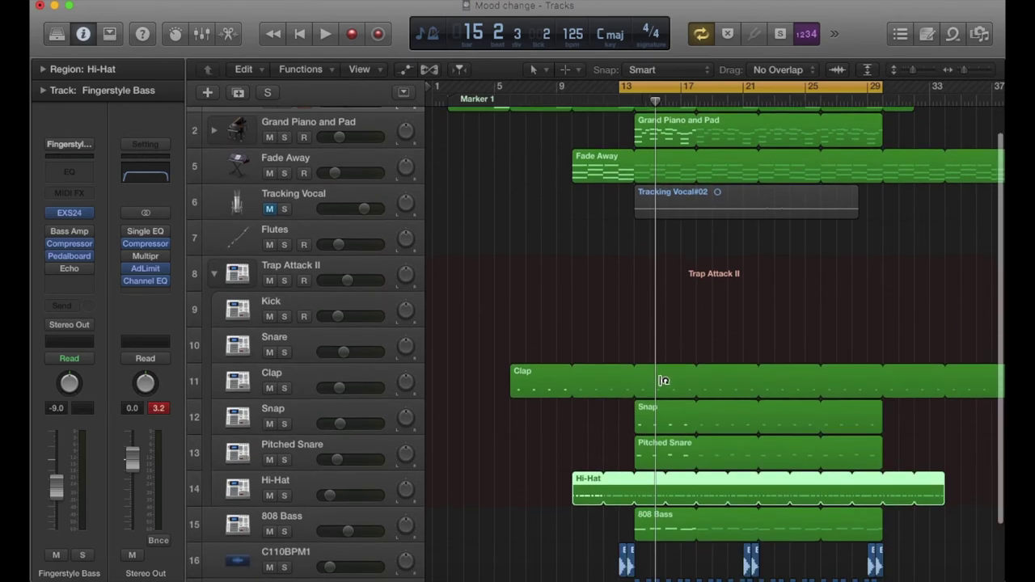
pyautogui.scroll(-5, 654, 481)
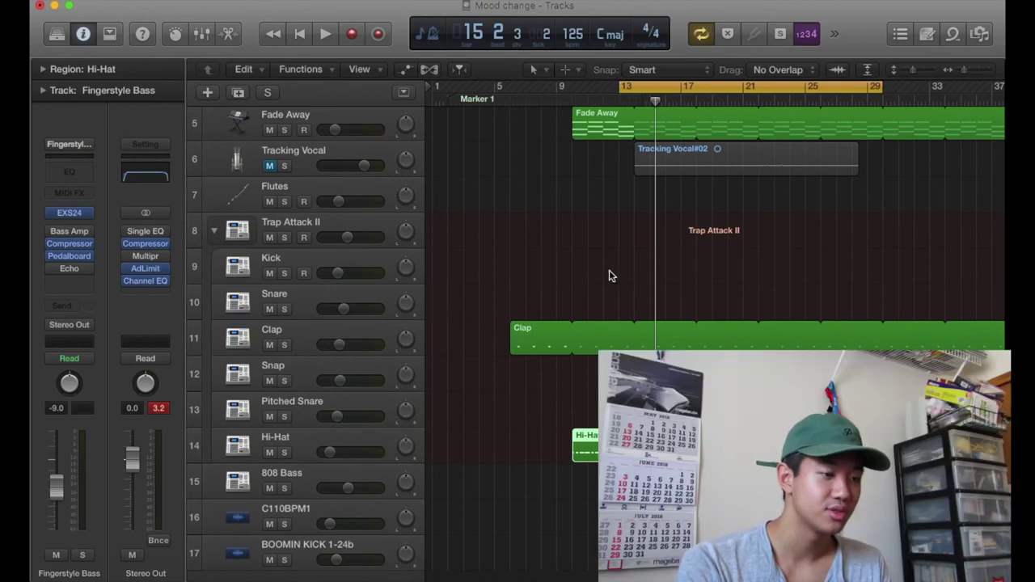
pyautogui.scroll(5, 610, 276)
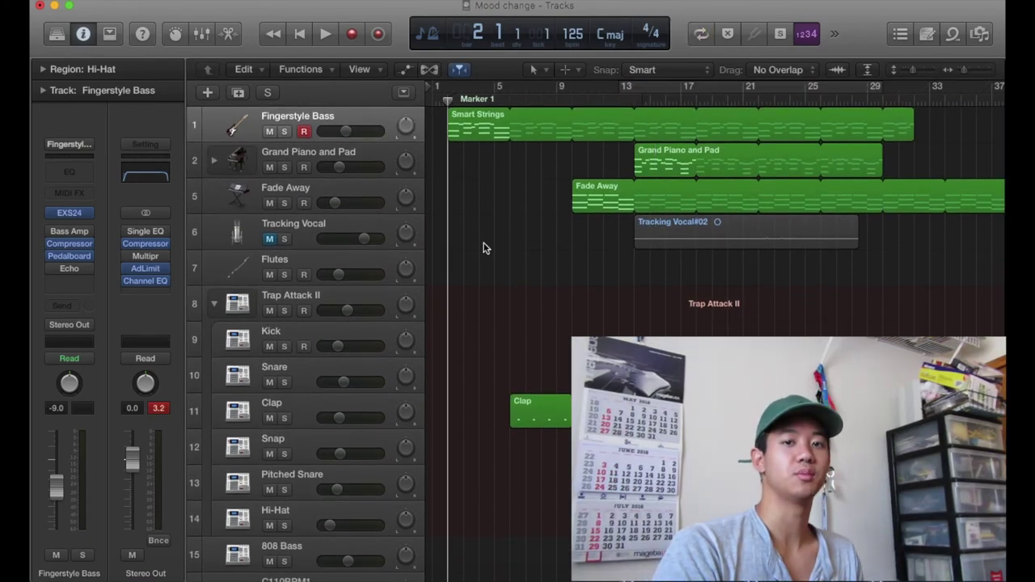
# Step: Play the full Mood change beat from bar 1, selecting the Fade Away track during playback
pyautogui.press('space')
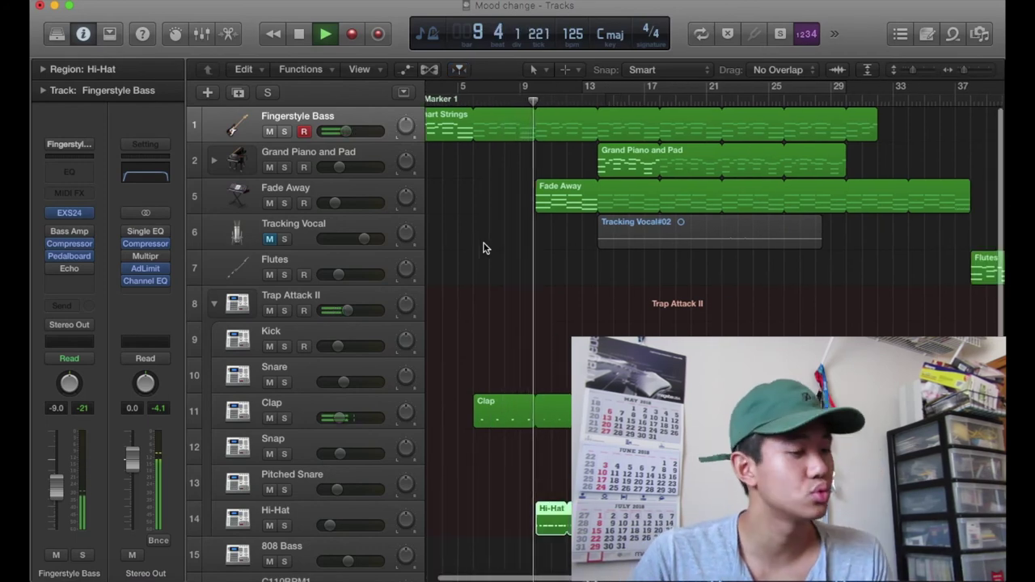
pyautogui.scroll(-1, 483, 248)
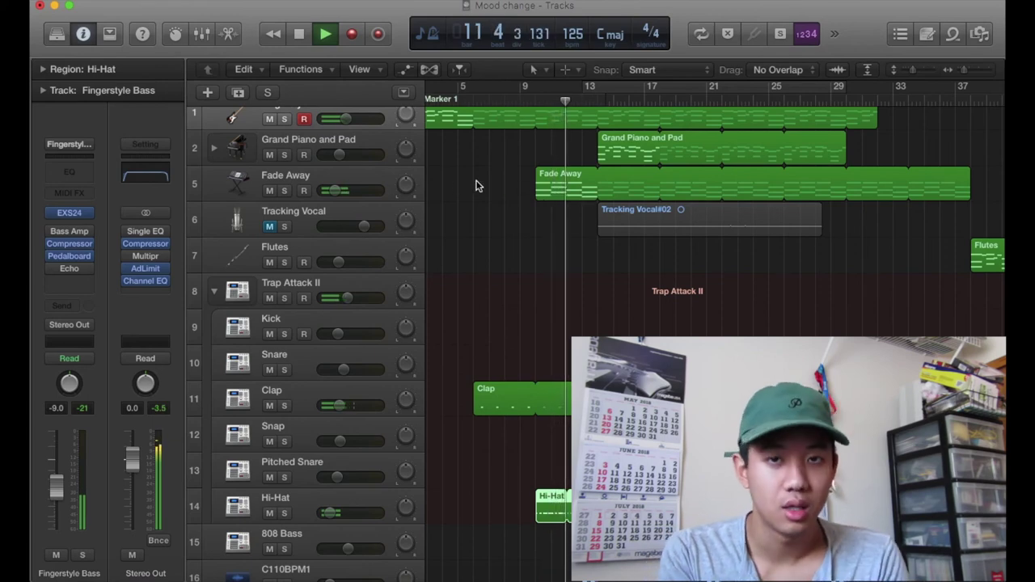
pyautogui.click(435, 193)
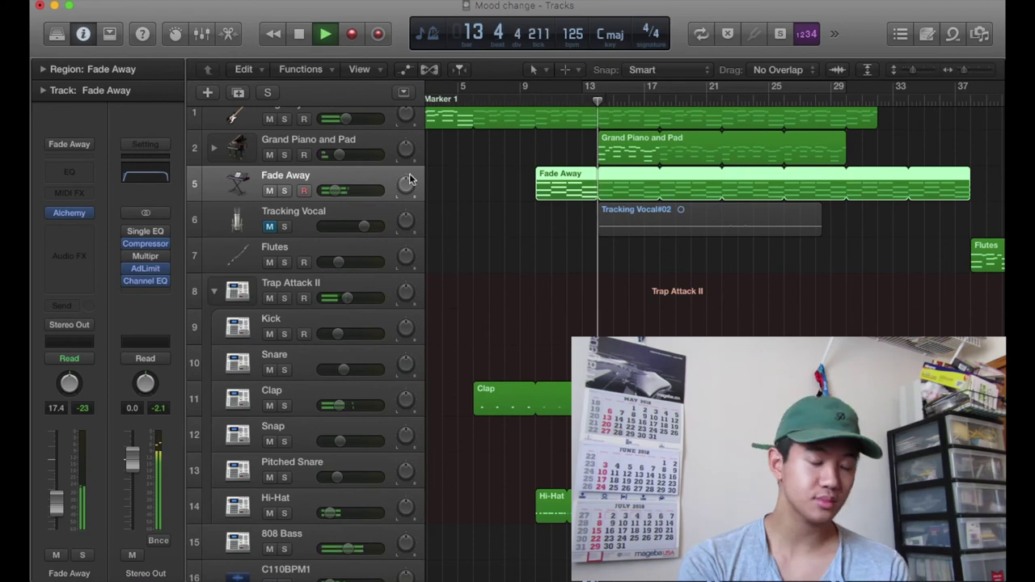
pyautogui.scroll(2, 409, 179)
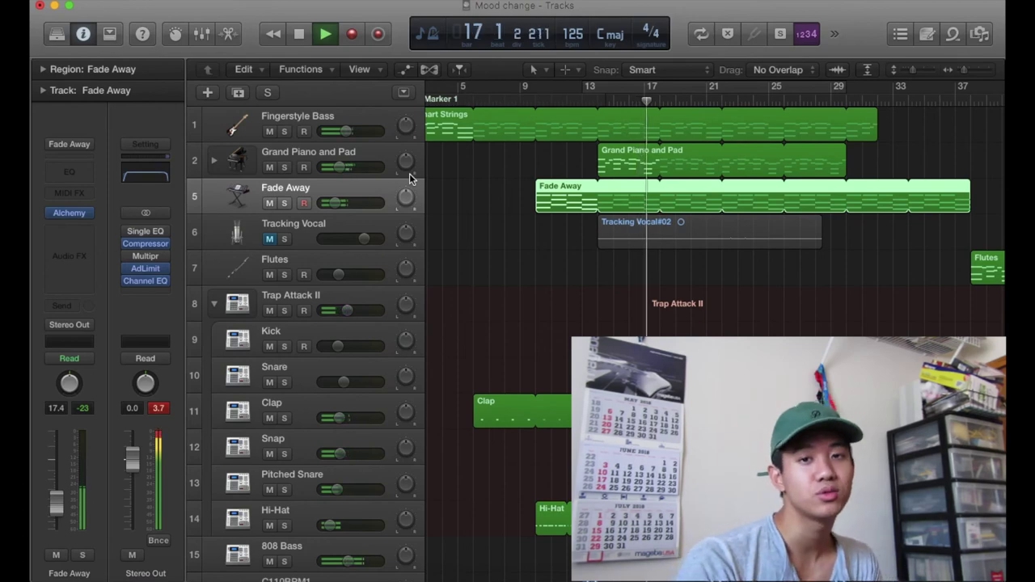
pyautogui.scroll(-2, 504, 215)
pyautogui.scroll(-3, 505, 215)
pyautogui.hscroll(3, 504, 215)
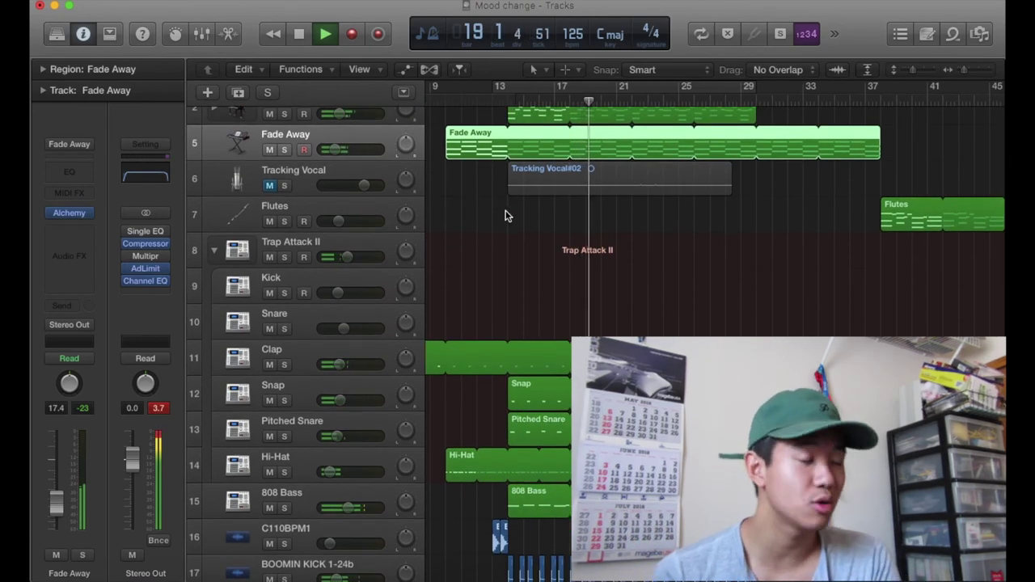
pyautogui.scroll(-1, 530, 275)
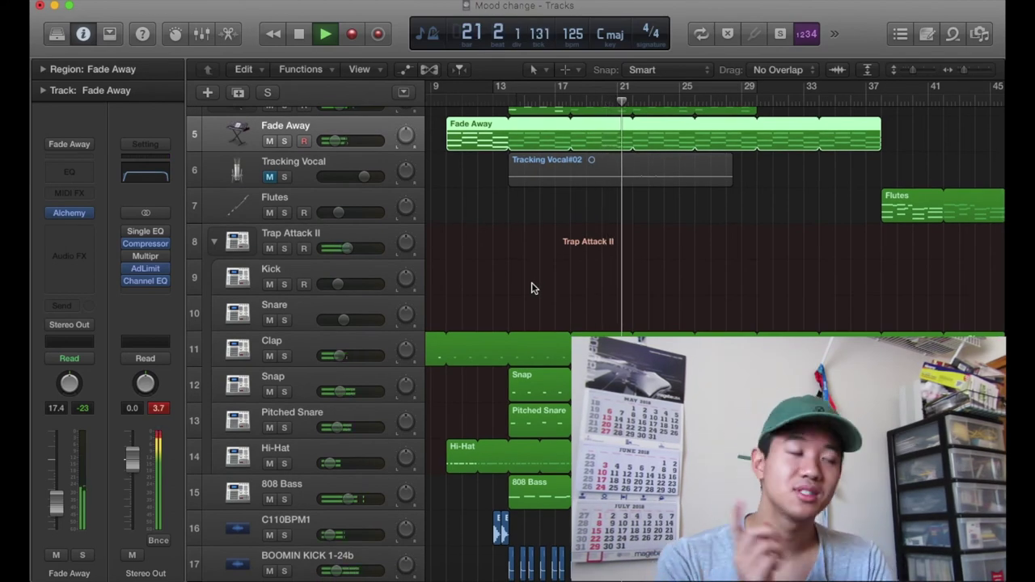
pyautogui.hscroll(2, 531, 289)
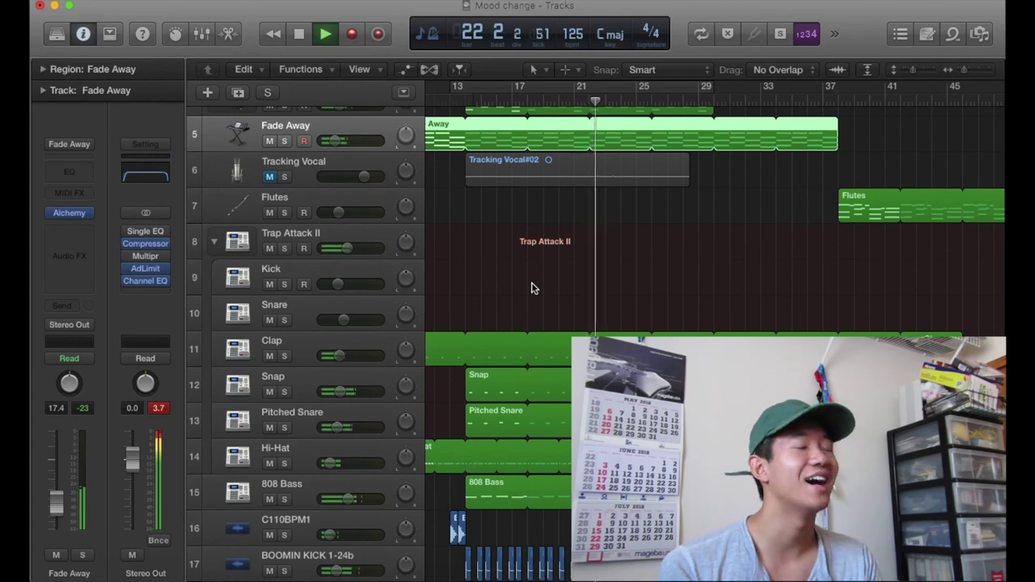